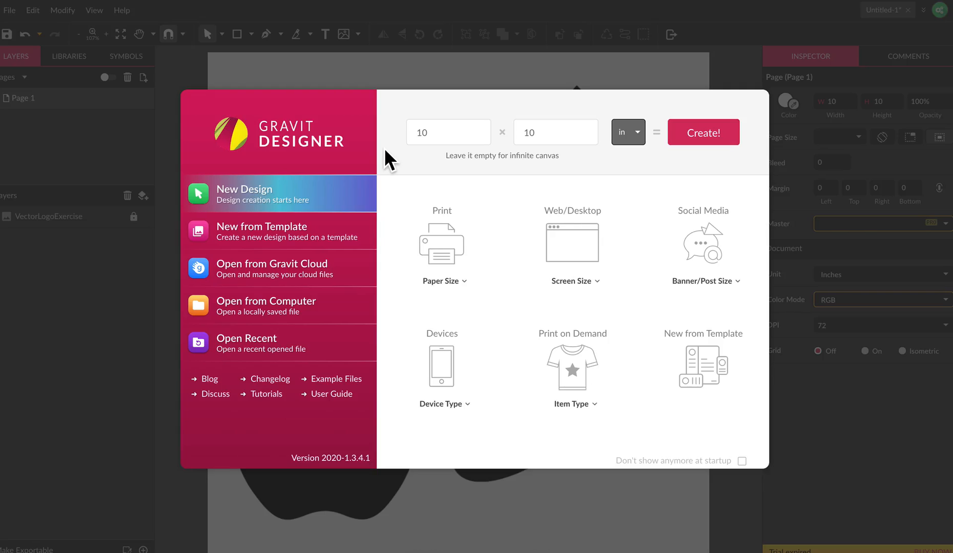
Step: Create a new design with a 10 × 10 in canvas
click(446, 133)
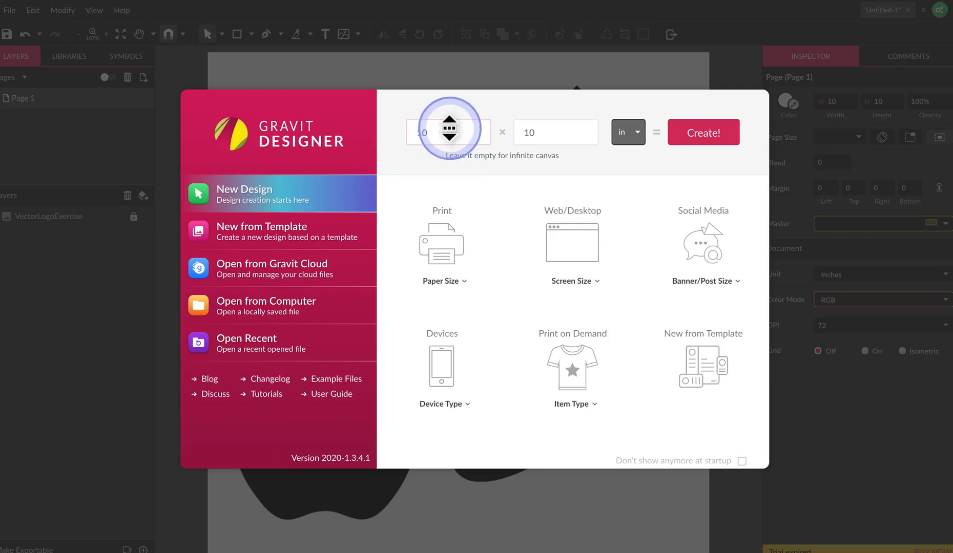
click(555, 136)
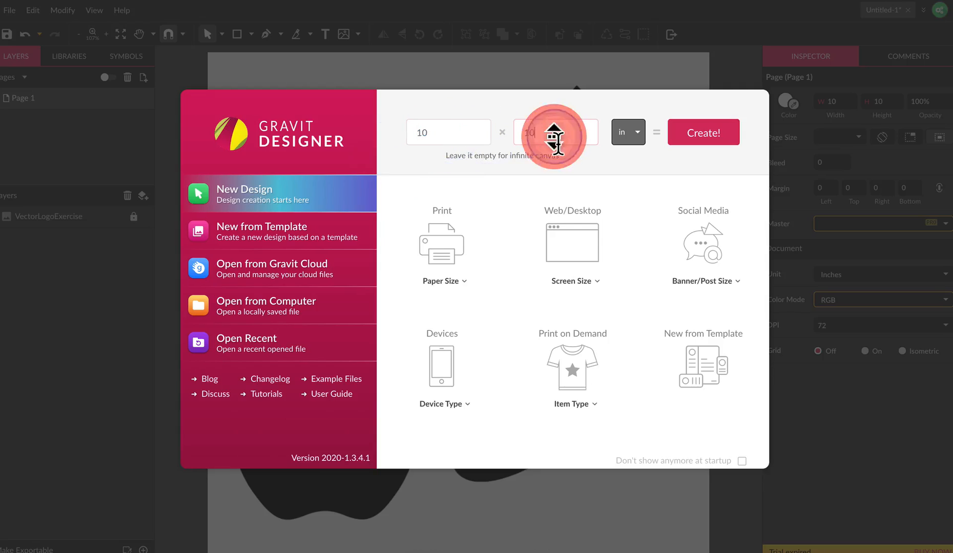
click(635, 143)
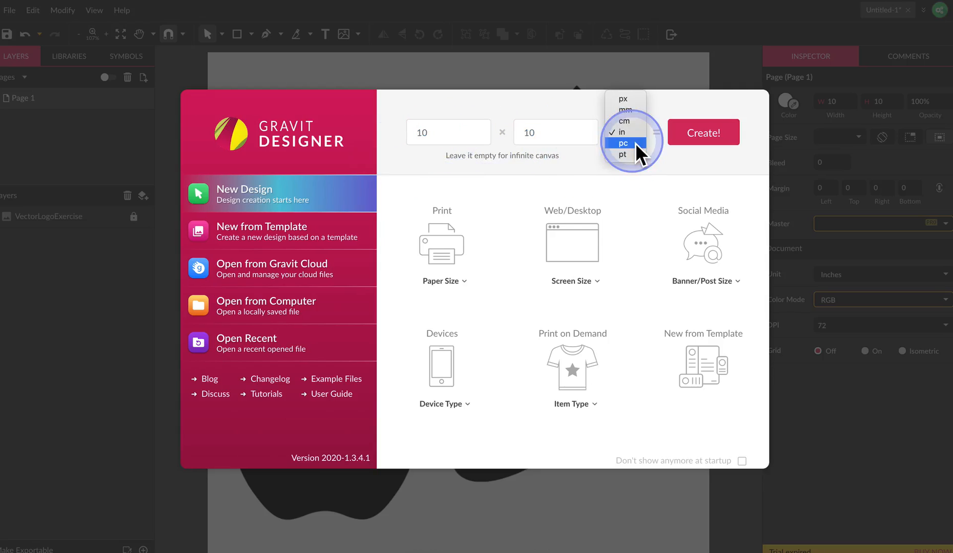
click(626, 134)
click(705, 134)
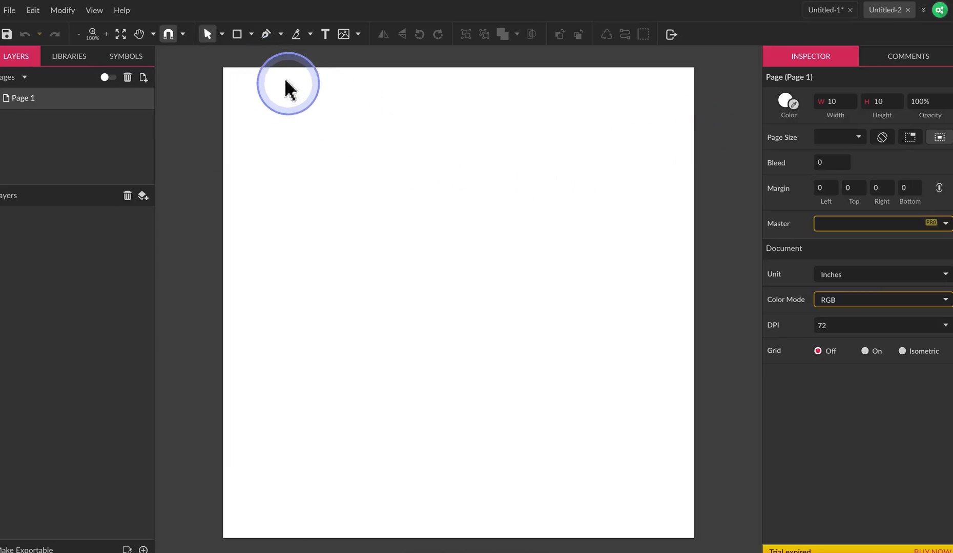
Step: Draw a closed nine-cornered, straight-sided shape about 6.9 × 5.4 in with the Pen tool and fill it with cyan #00FFFF
click(268, 37)
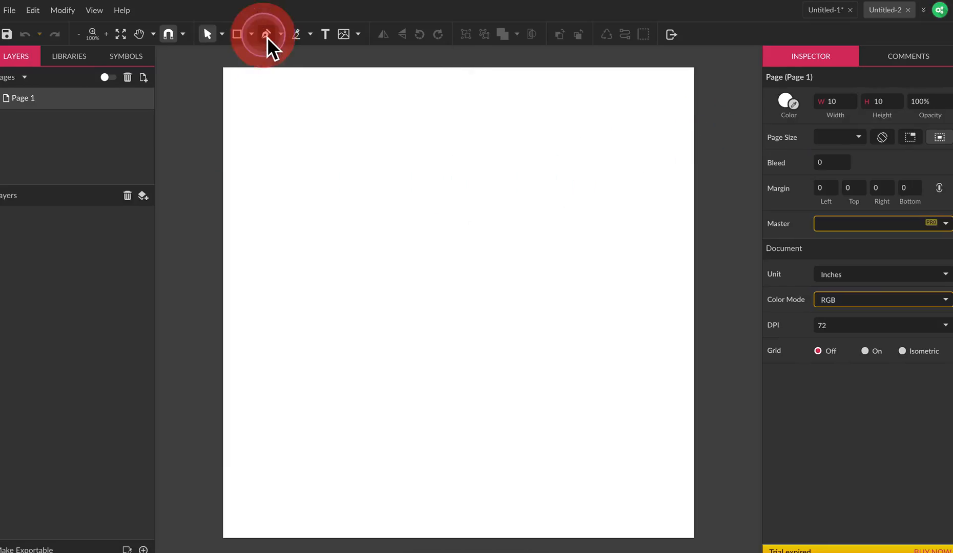
click(337, 192)
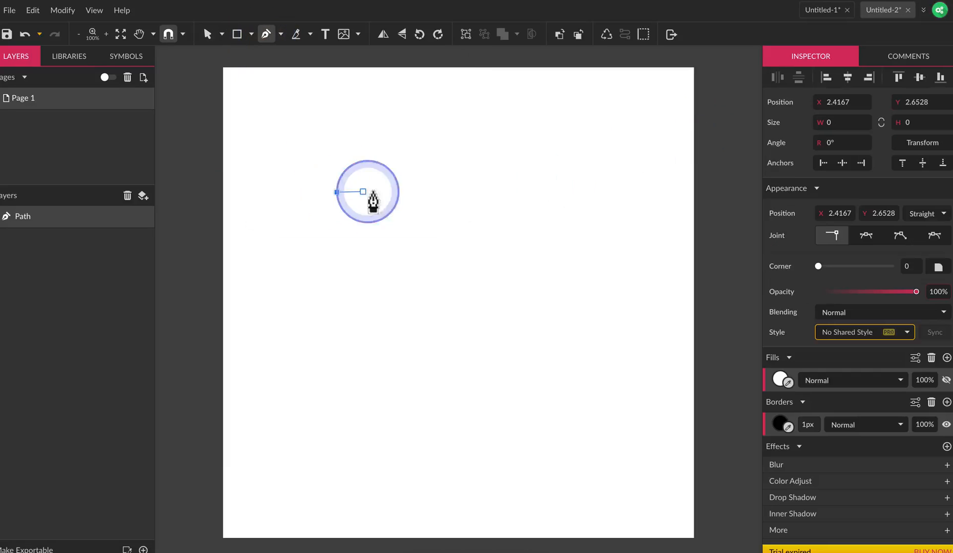
click(531, 130)
click(603, 303)
click(429, 383)
click(408, 292)
click(461, 249)
click(416, 220)
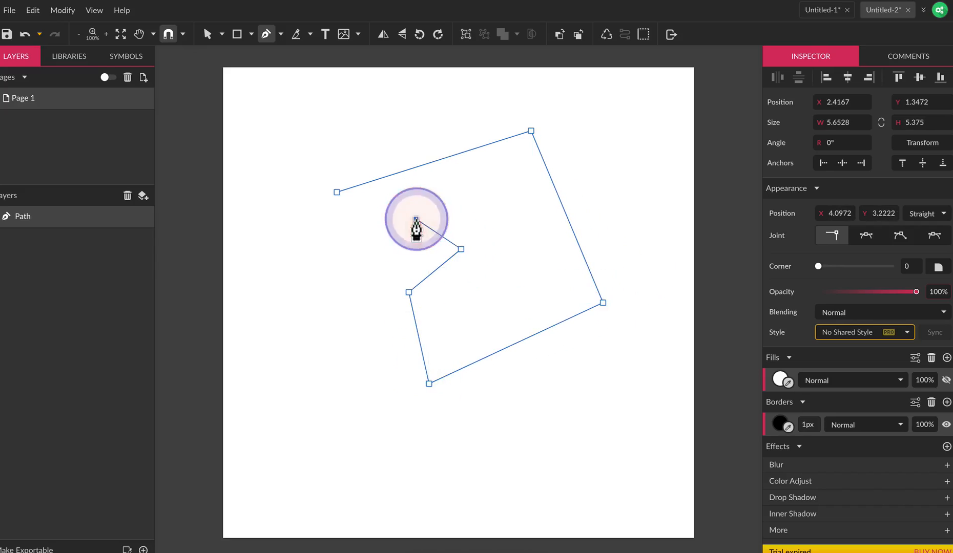
click(308, 310)
click(278, 220)
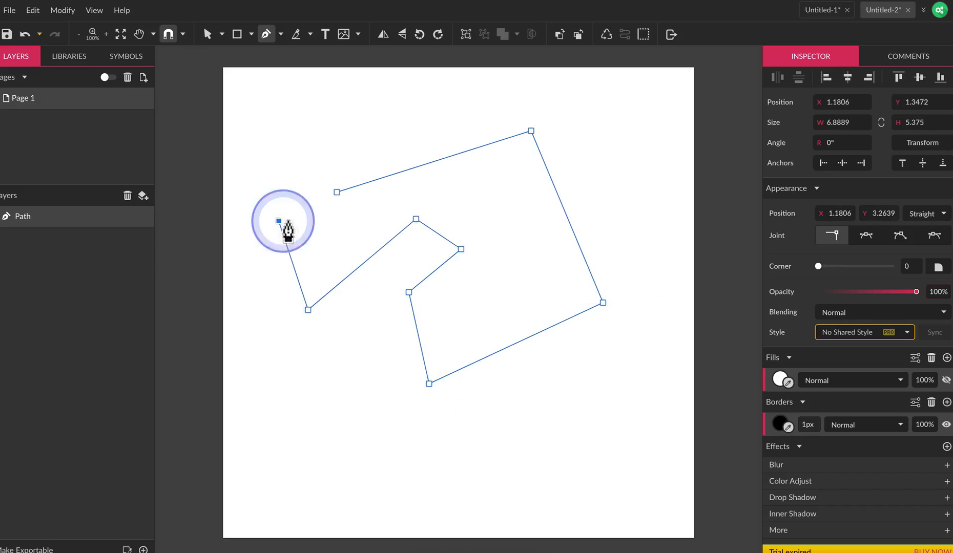
click(337, 193)
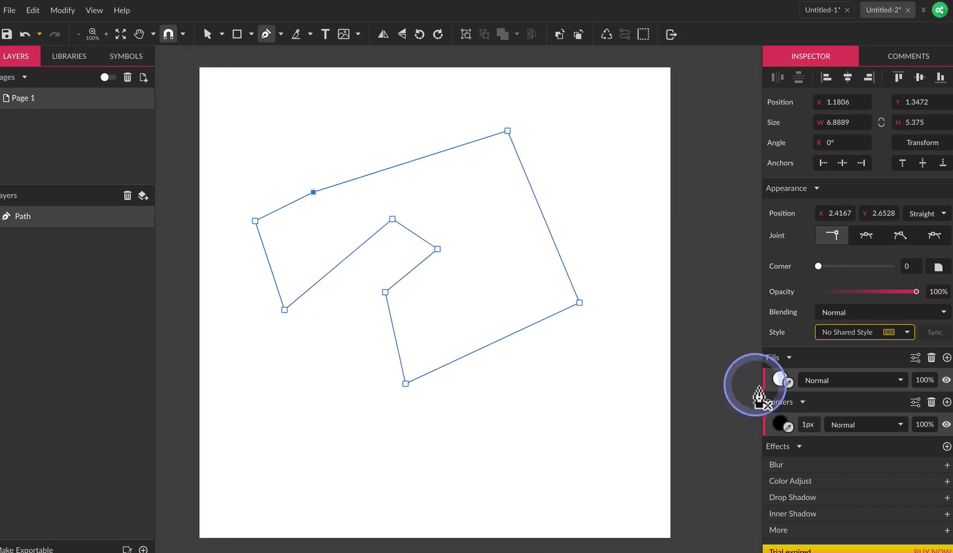
click(783, 380)
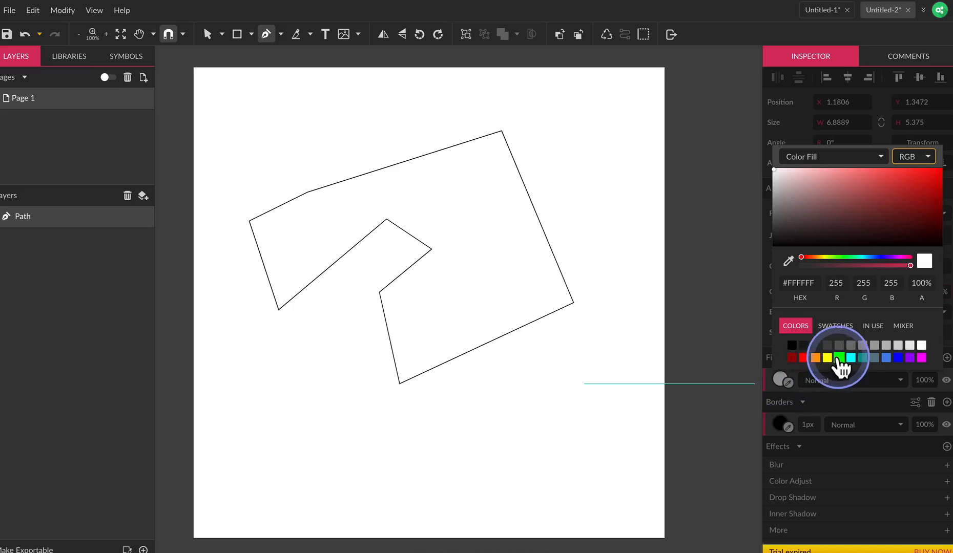
click(849, 358)
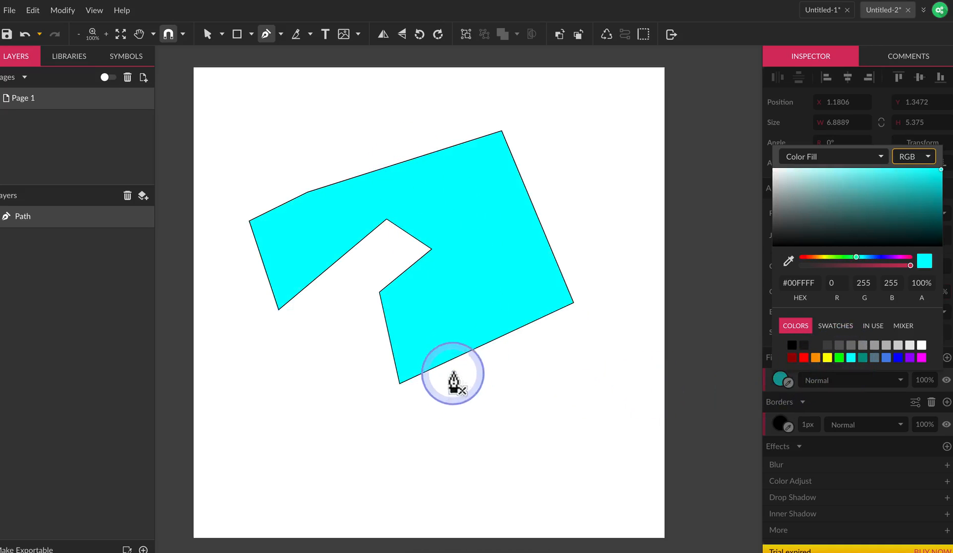
Step: Draw a closed curved shape about 6.2 × 5.1 in below and overlapping the cyan one with the Pen tool, and fill it with yellow #FFFF00
drag(462, 306, 494, 288)
drag(609, 293, 628, 318)
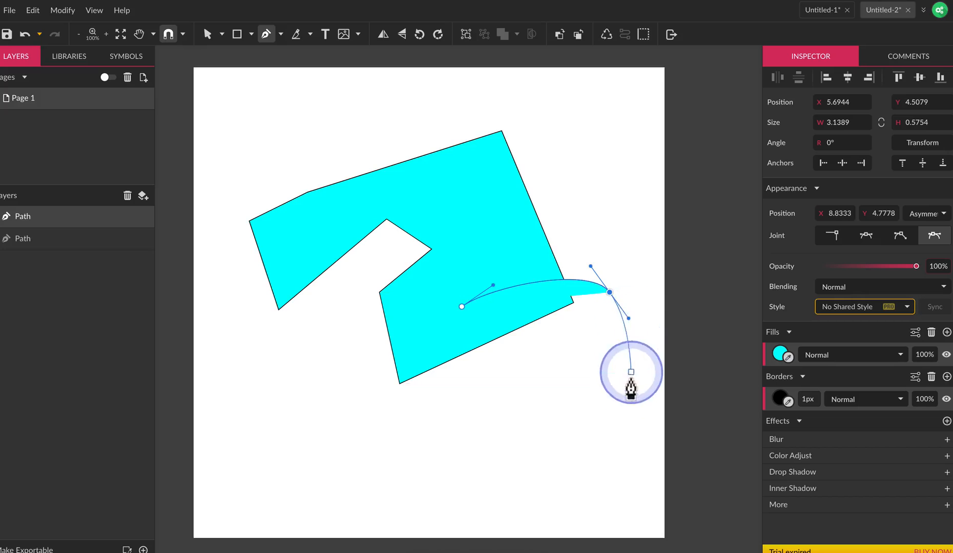
drag(616, 458, 563, 473)
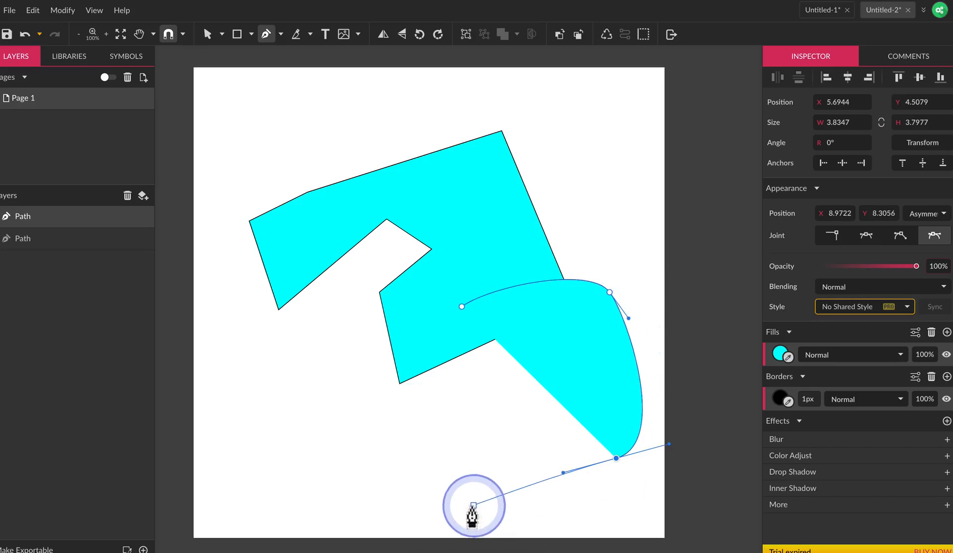
drag(457, 509, 438, 478)
drag(500, 441, 474, 384)
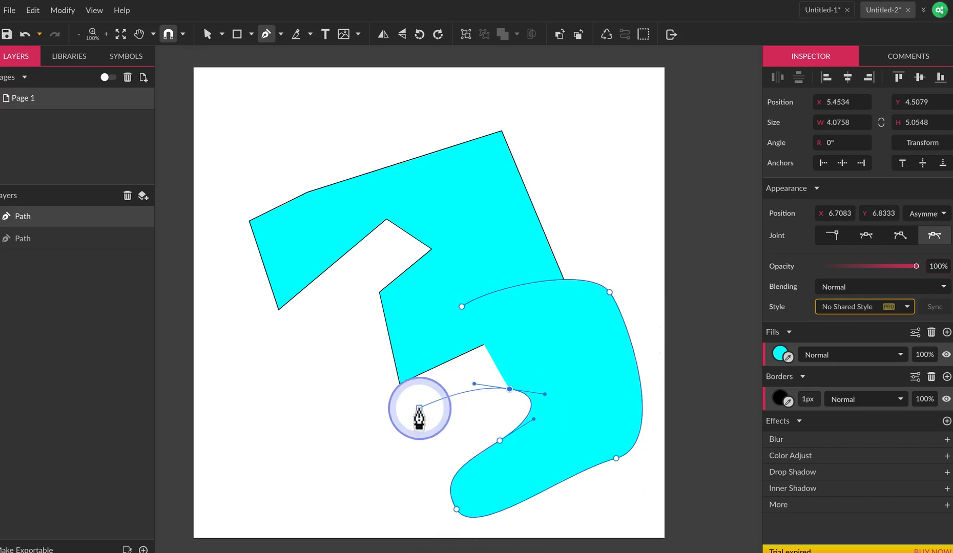
drag(348, 394, 340, 349)
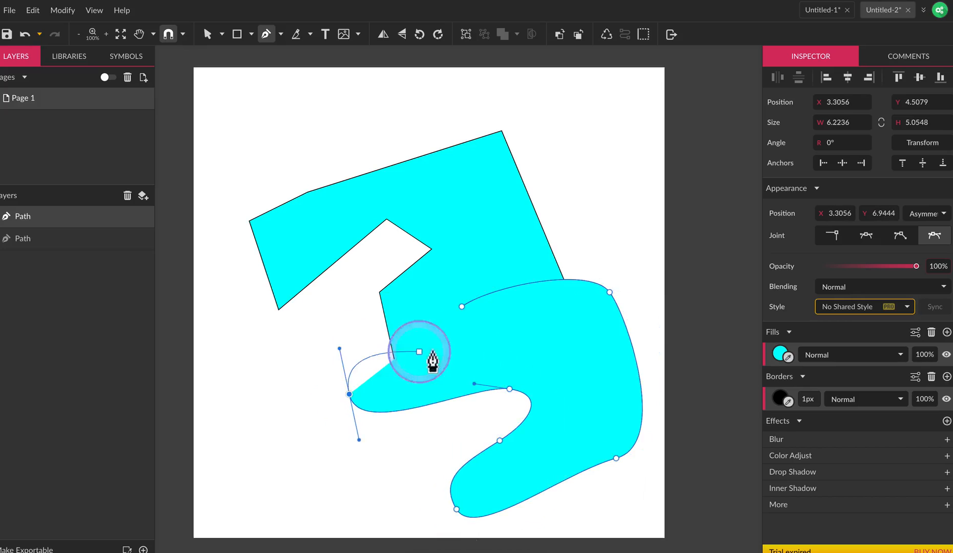
drag(462, 306, 461, 311)
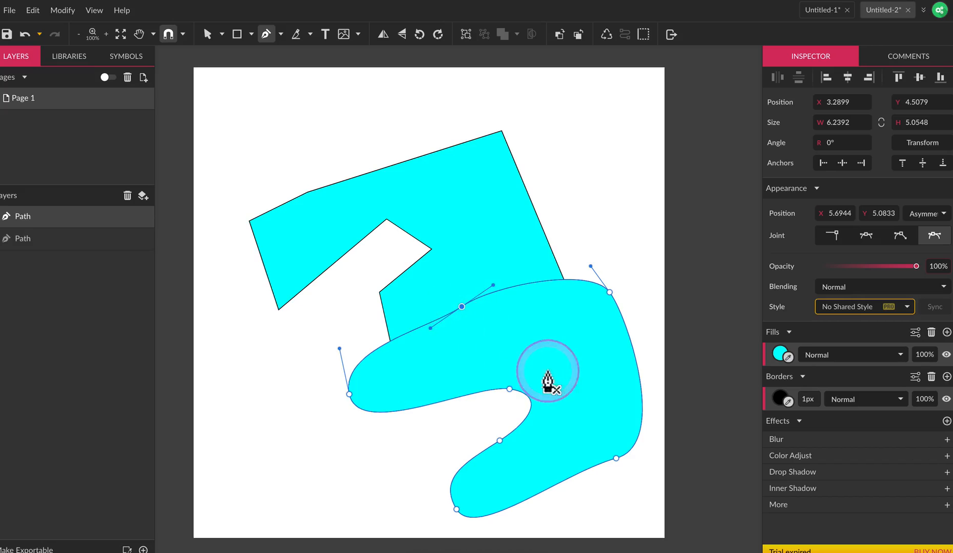
click(781, 354)
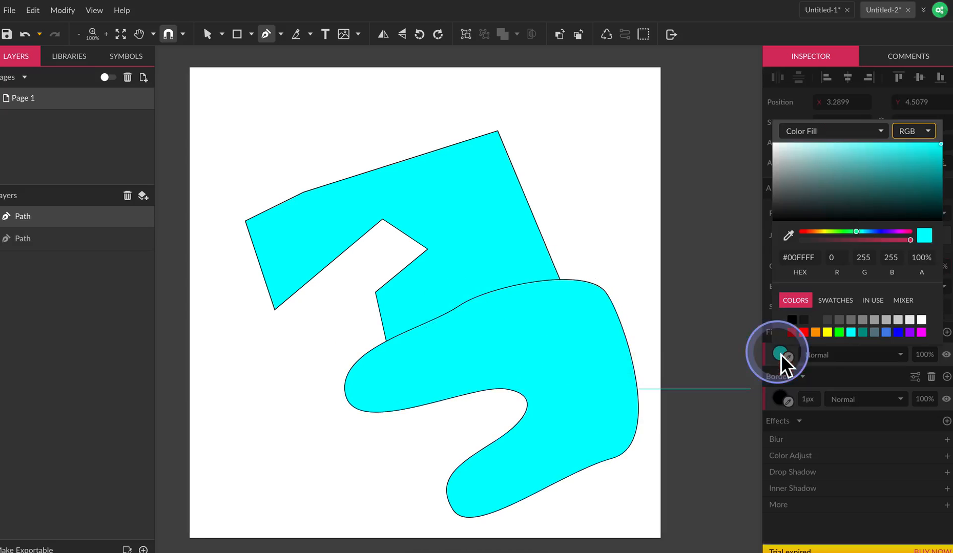
click(826, 333)
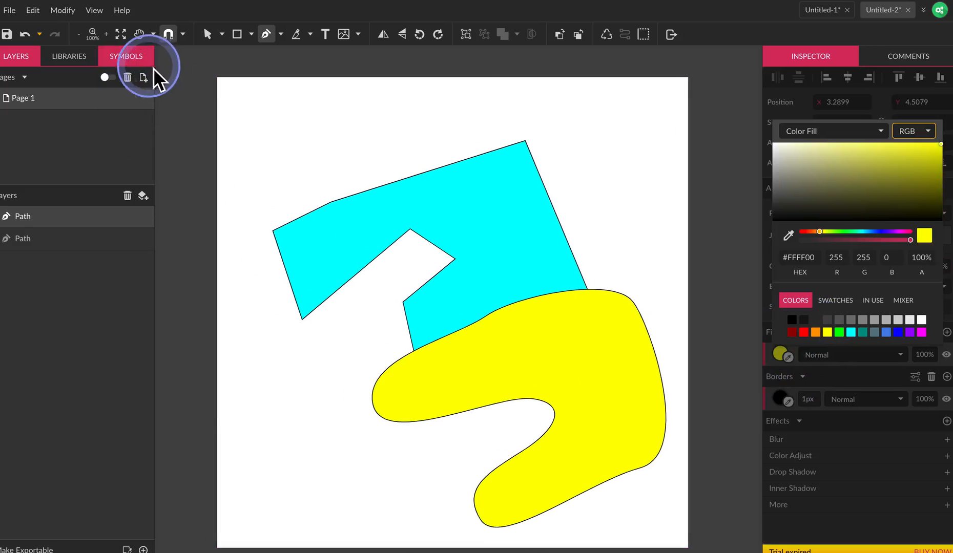
Step: Move the yellow shape up and over the cyan one, to about X 2.5, Y 3.08 in, and fit the page in view
click(208, 34)
drag(536, 392, 507, 327)
drag(565, 380, 564, 373)
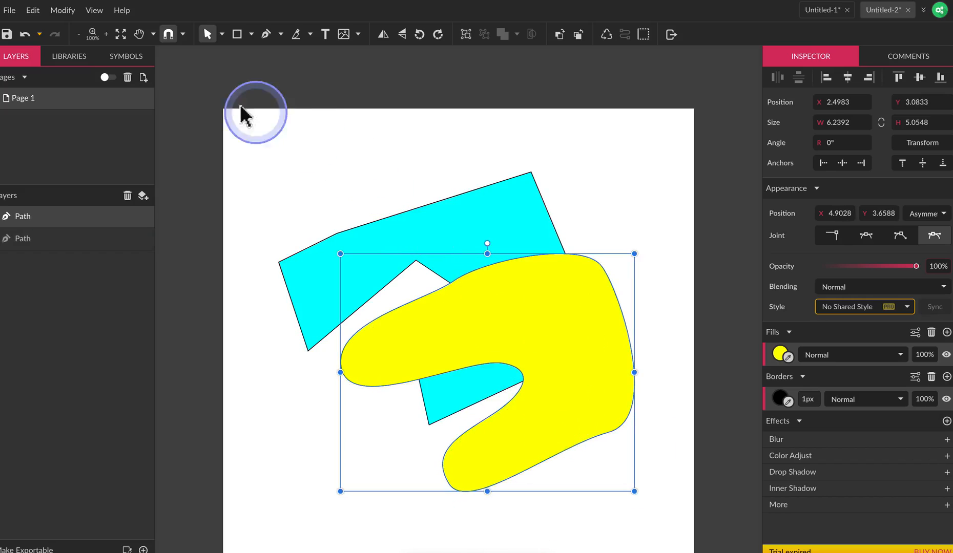
click(121, 34)
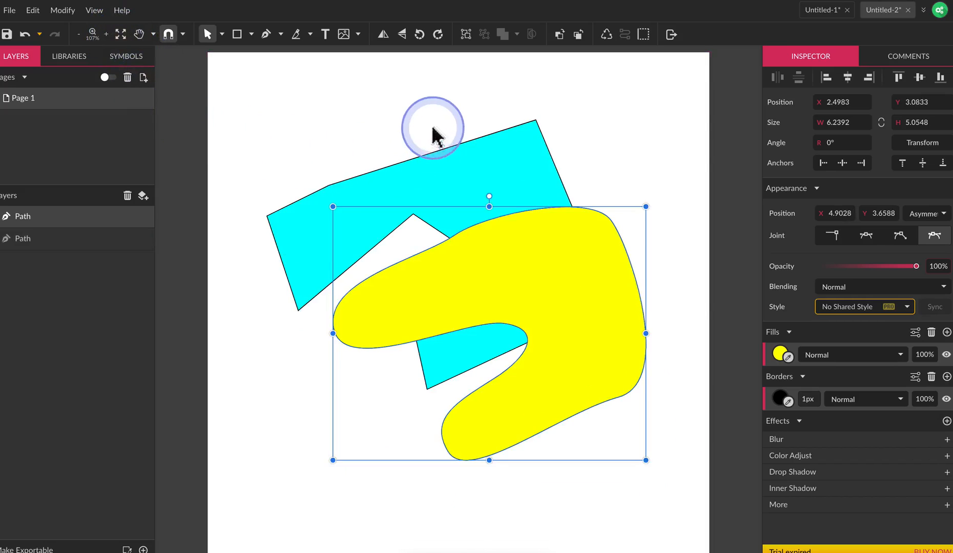
Step: Select both shapes at once with a selection marquee around them, and clear the selection
click(498, 107)
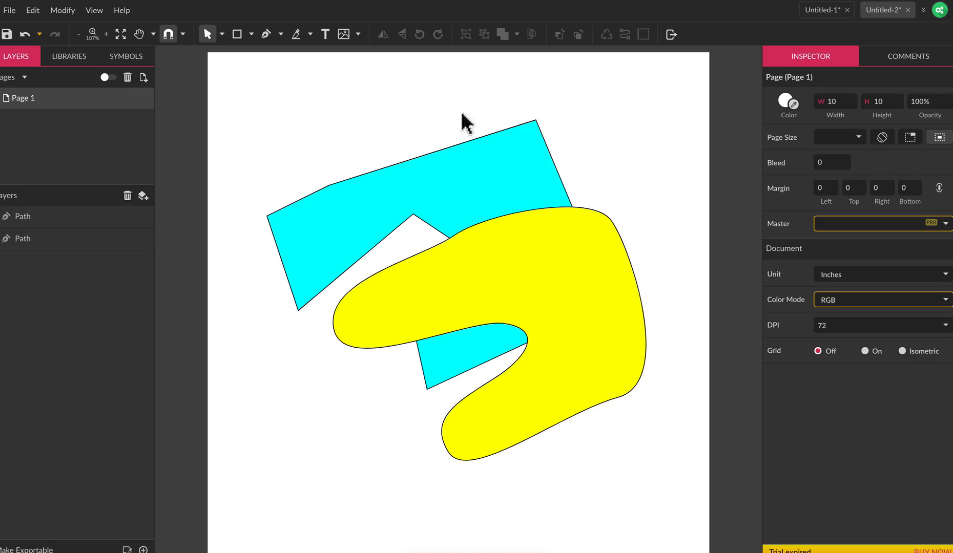
click(474, 185)
click(393, 103)
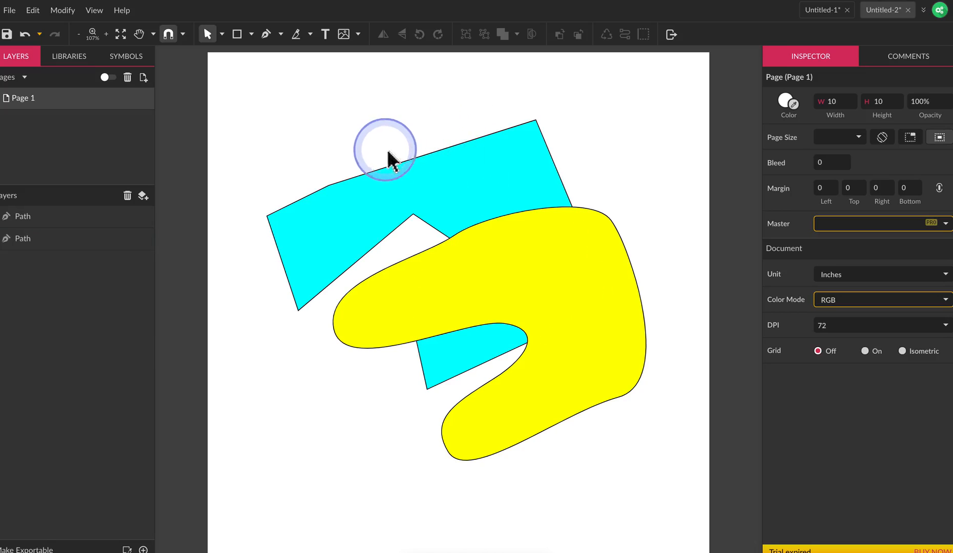
drag(353, 111, 662, 435)
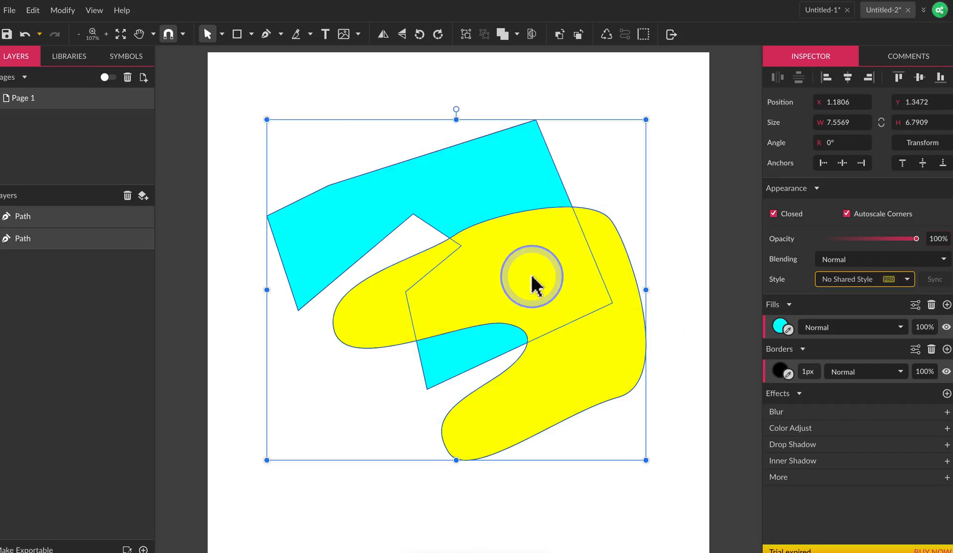
click(358, 88)
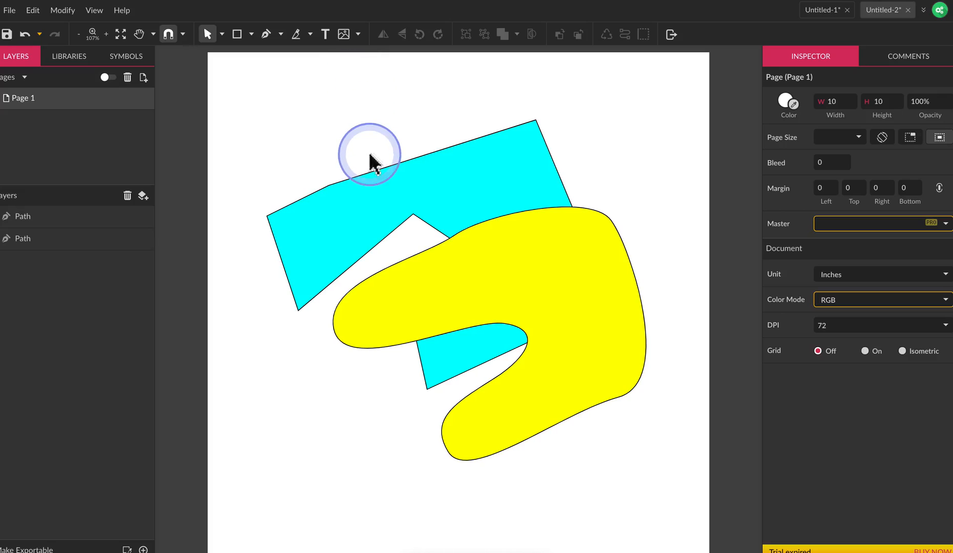
Step: Select the cyan shape on the canvas, add the yellow shape to the selection, and deselect both
click(474, 198)
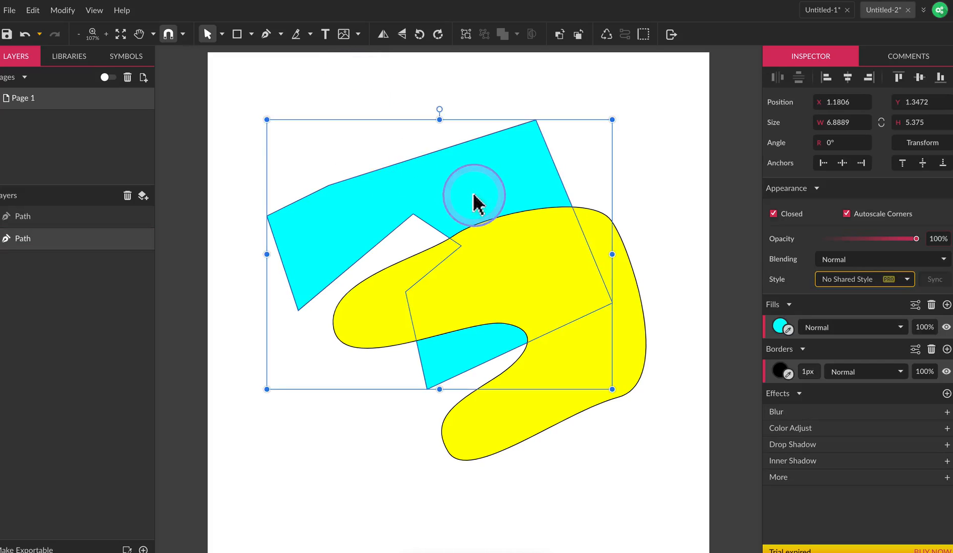
shift+click(627, 323)
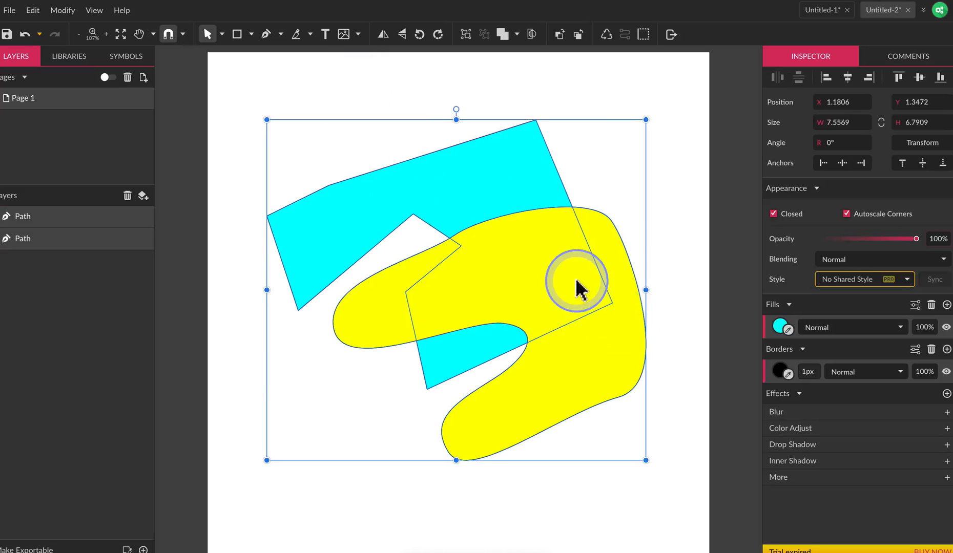
click(686, 307)
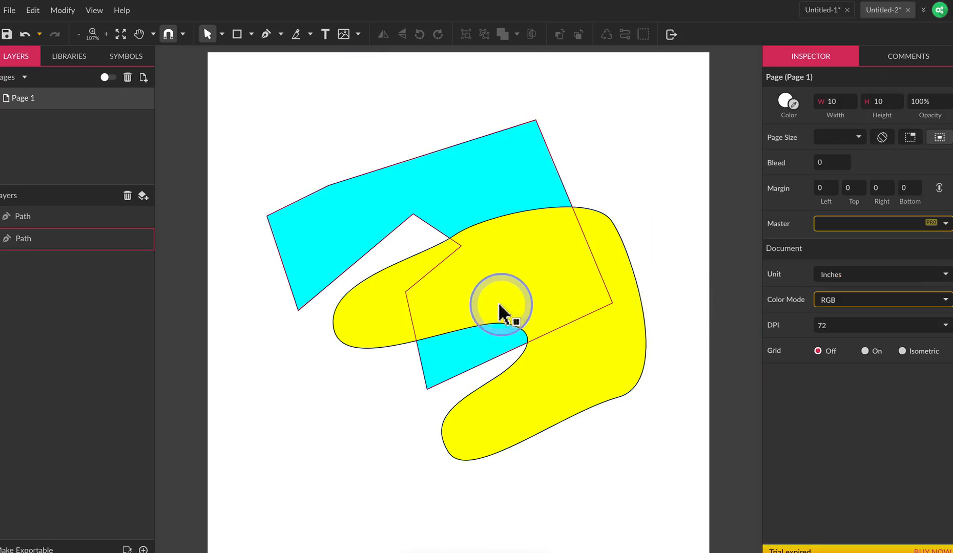
Step: Select both path layers and merge them into one compound shape with the Union operation
click(83, 223)
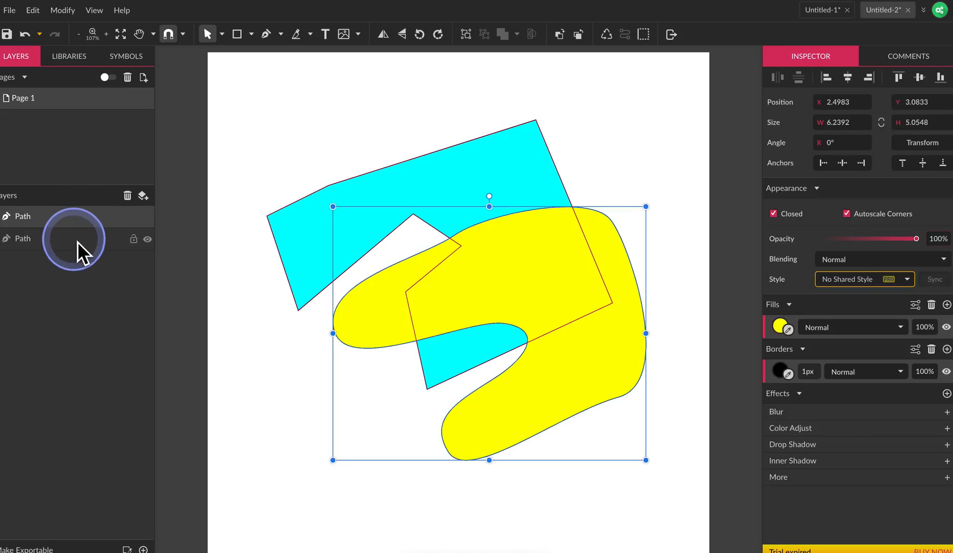
shift+click(77, 242)
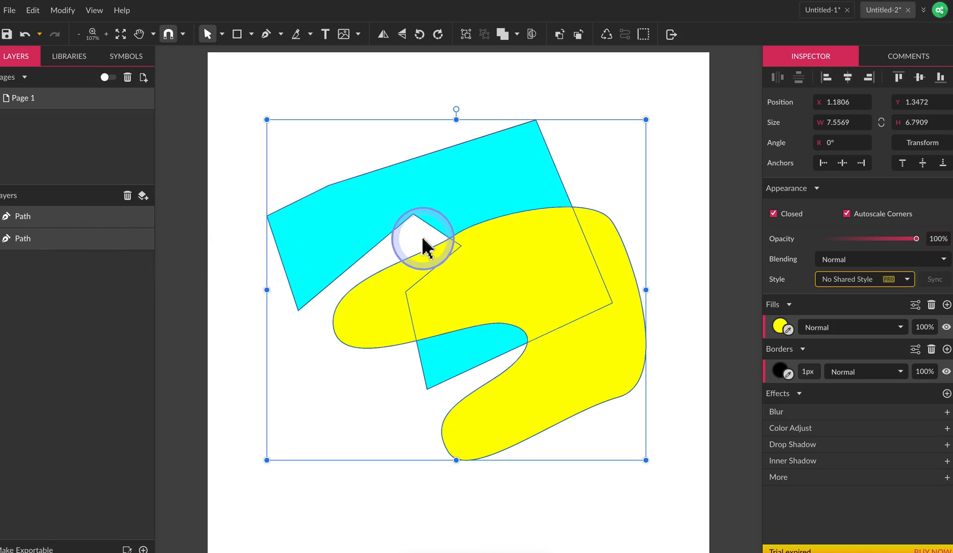
click(518, 36)
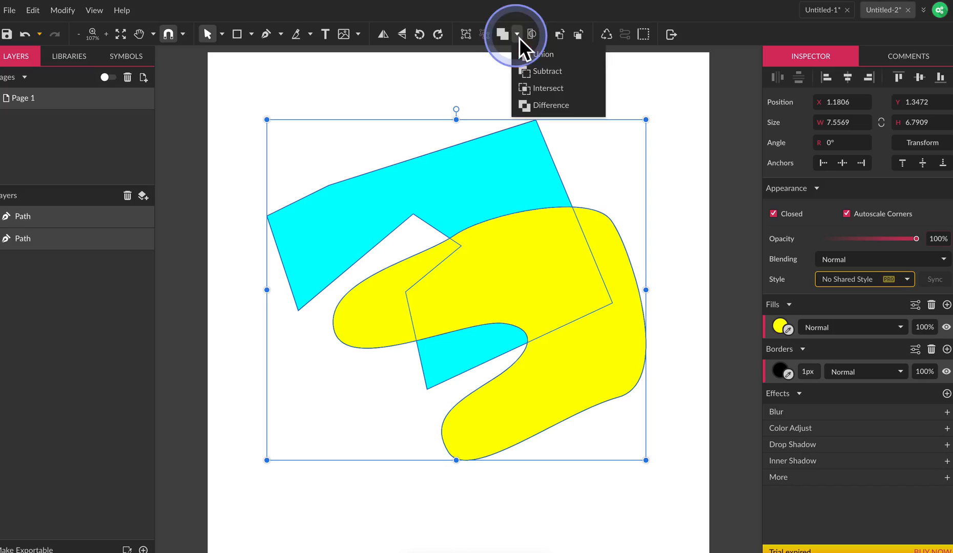
click(545, 60)
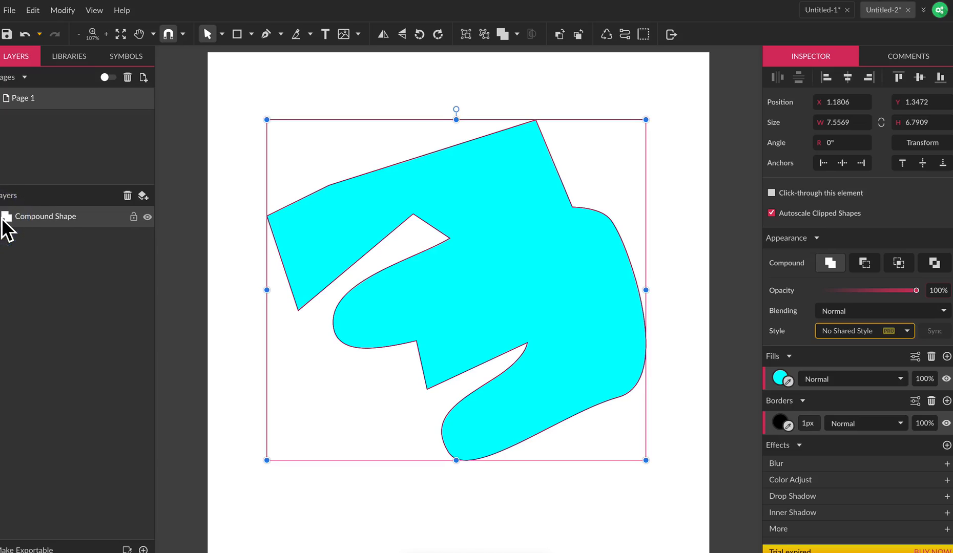
Step: Expand the compound shape's layer and select its two component paths in turn, ending on the curved one
click(44, 251)
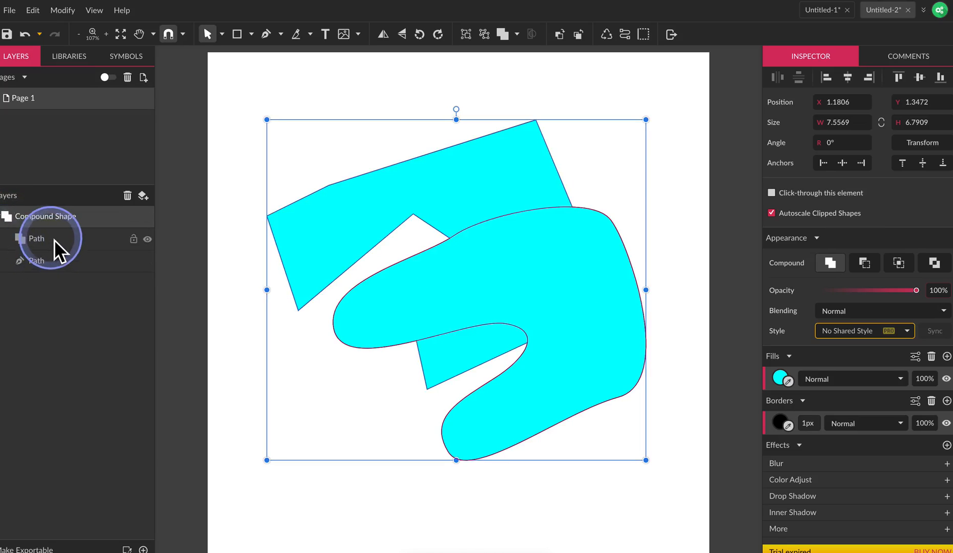
click(55, 240)
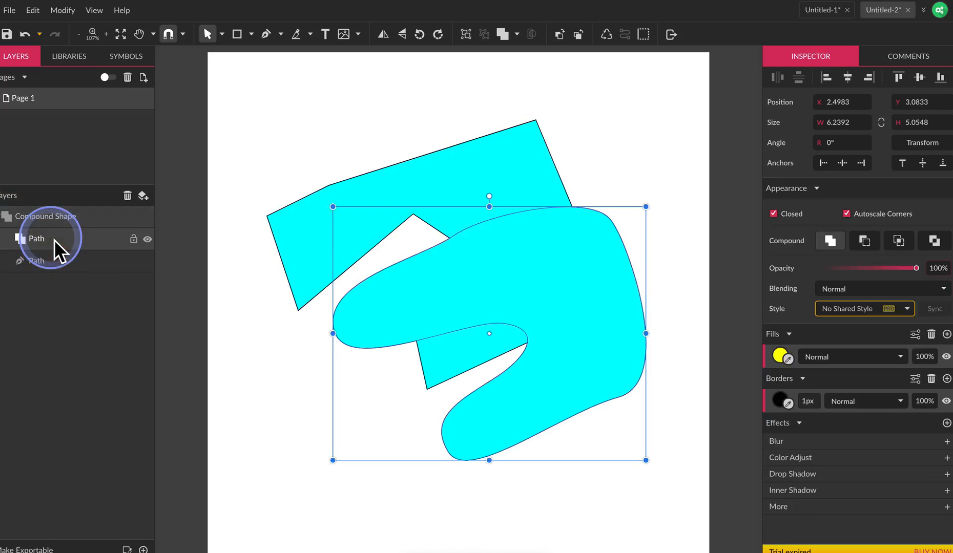
click(57, 258)
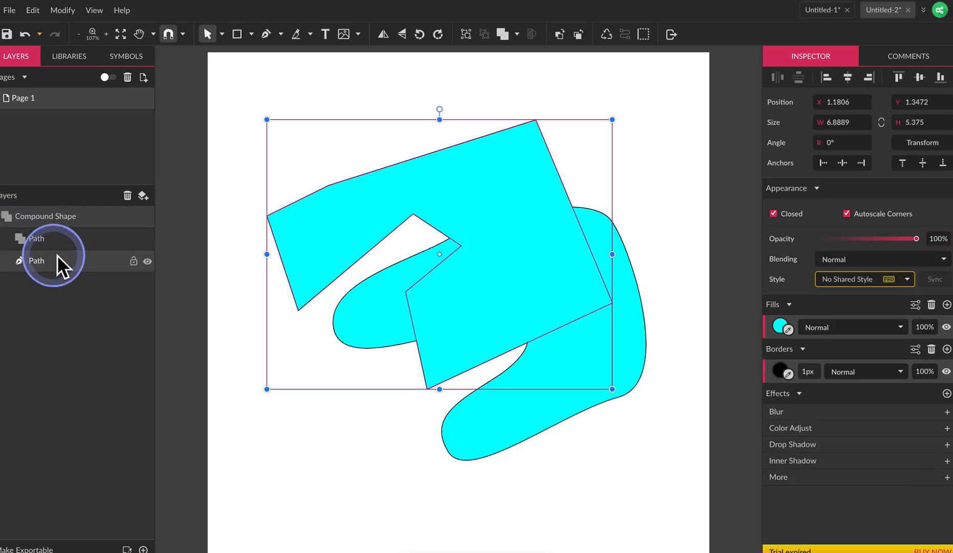
click(59, 244)
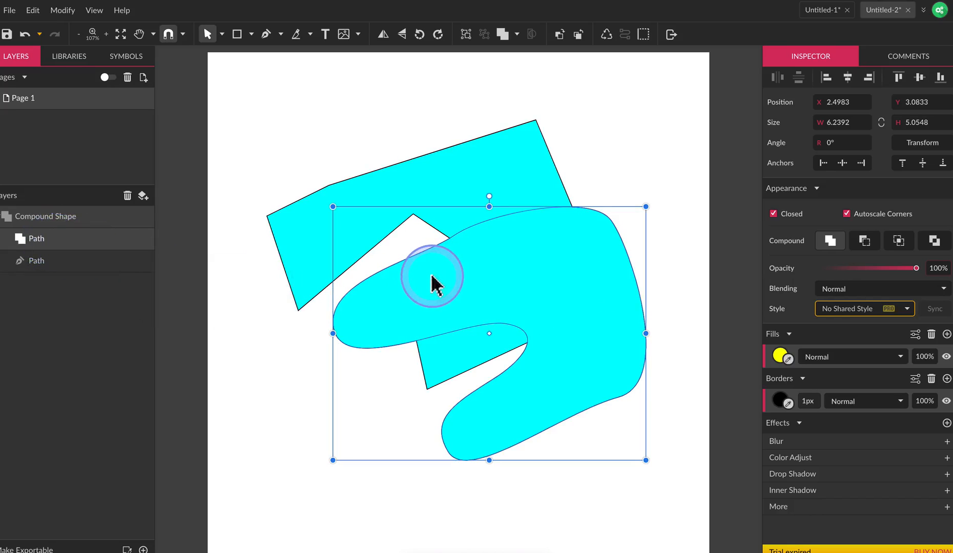
Step: Move the curved path upward inside the compound shape and reposition the whole compound shape on the canvas
drag(467, 284, 449, 154)
click(522, 266)
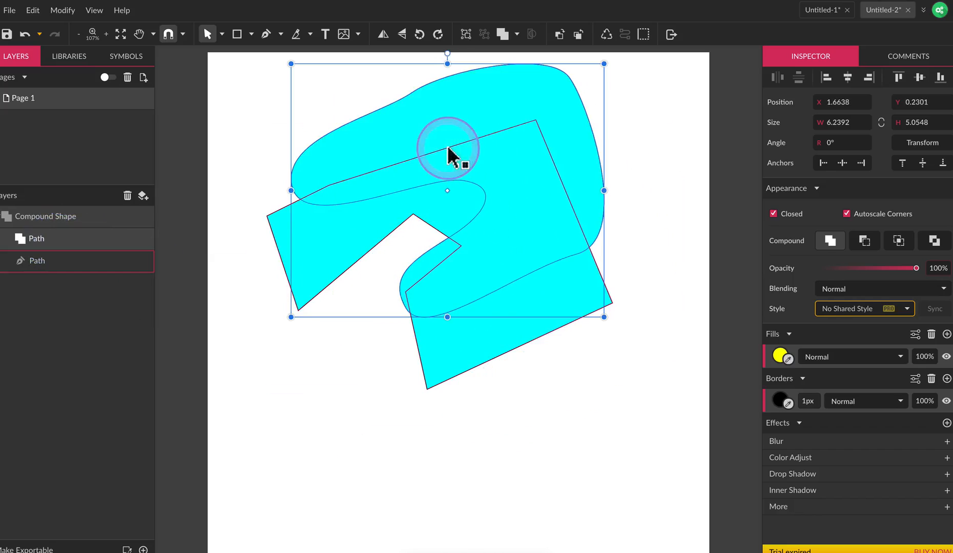
drag(467, 109, 500, 160)
click(500, 160)
double_click(500, 160)
click(90, 246)
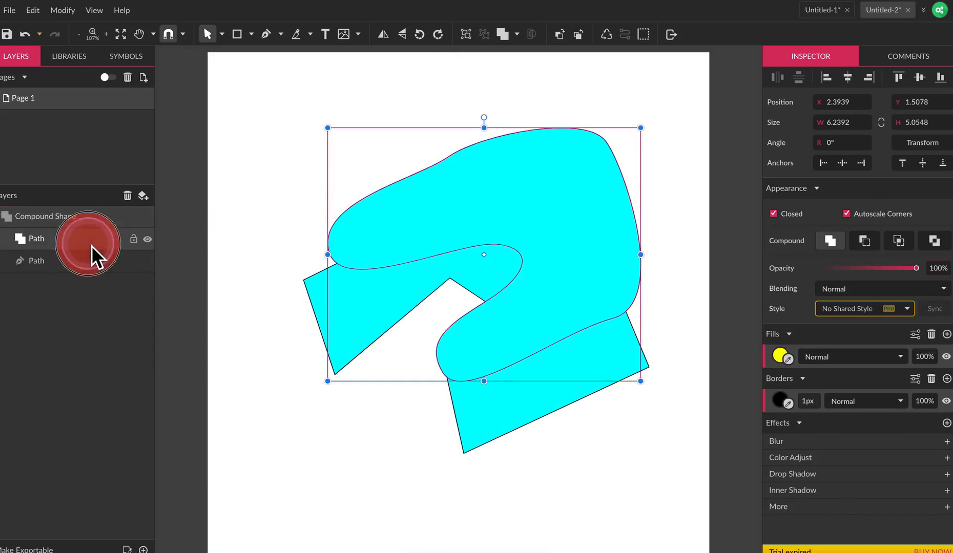
drag(464, 184, 457, 161)
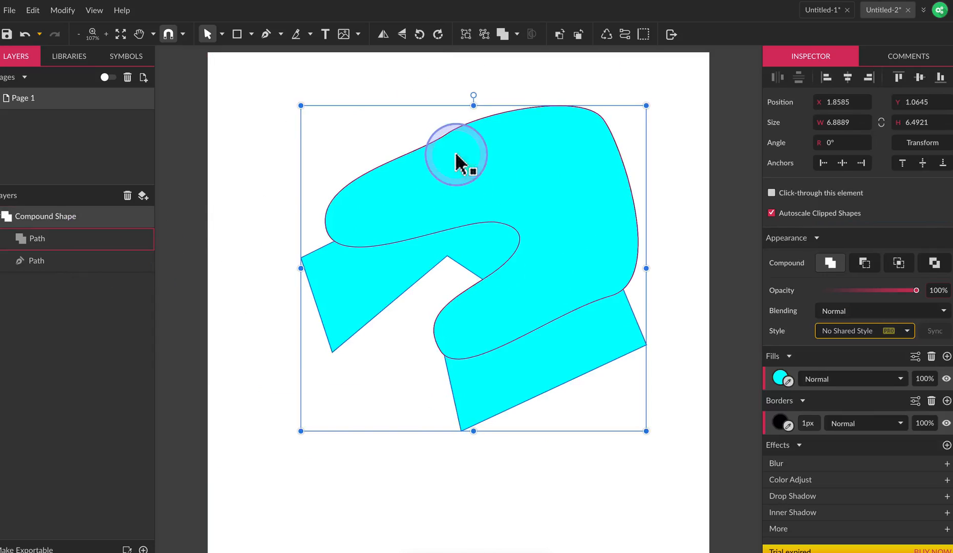
Step: Select the compound shape's curved path, shift the shapes on the canvas, and place the curved path at about X 3.36, Y 4.56 in
click(88, 247)
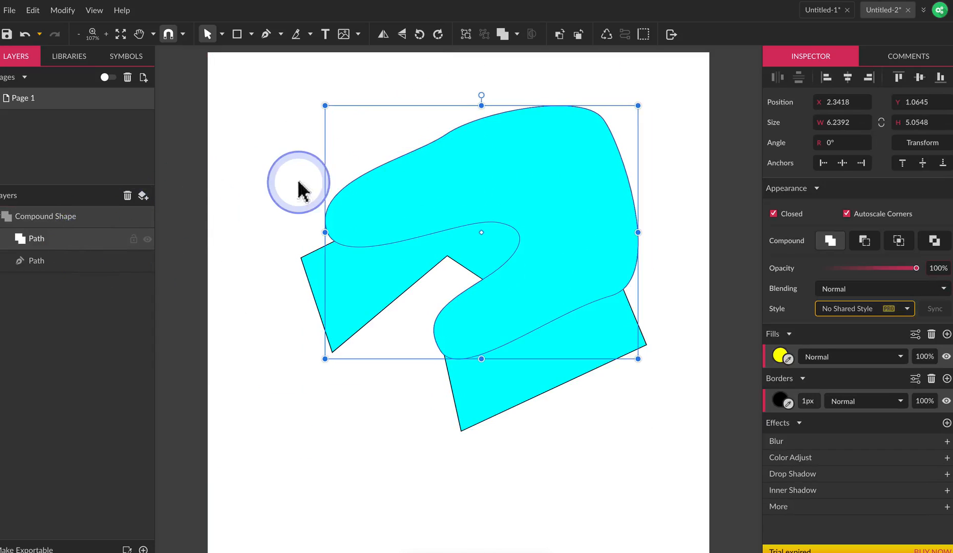
drag(412, 175, 334, 203)
click(279, 267)
drag(273, 262, 421, 401)
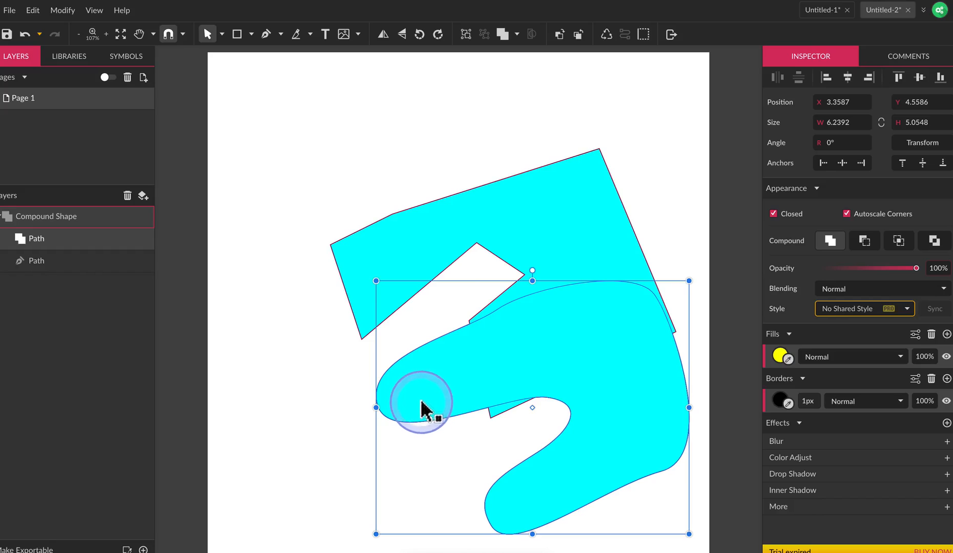
Step: Reselect the curved component path, move it up to about X 3.35, Y 4.06 in, and select the angular path
click(422, 399)
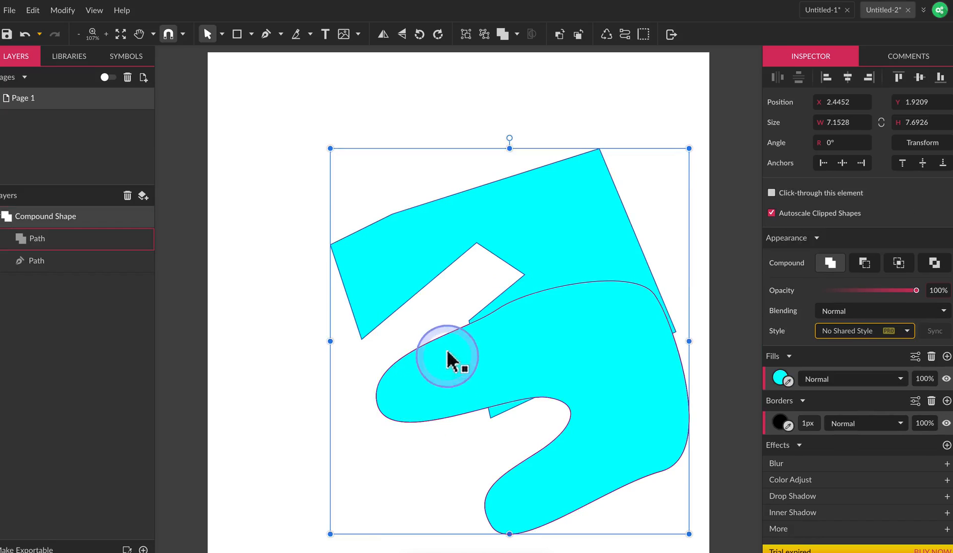
click(122, 240)
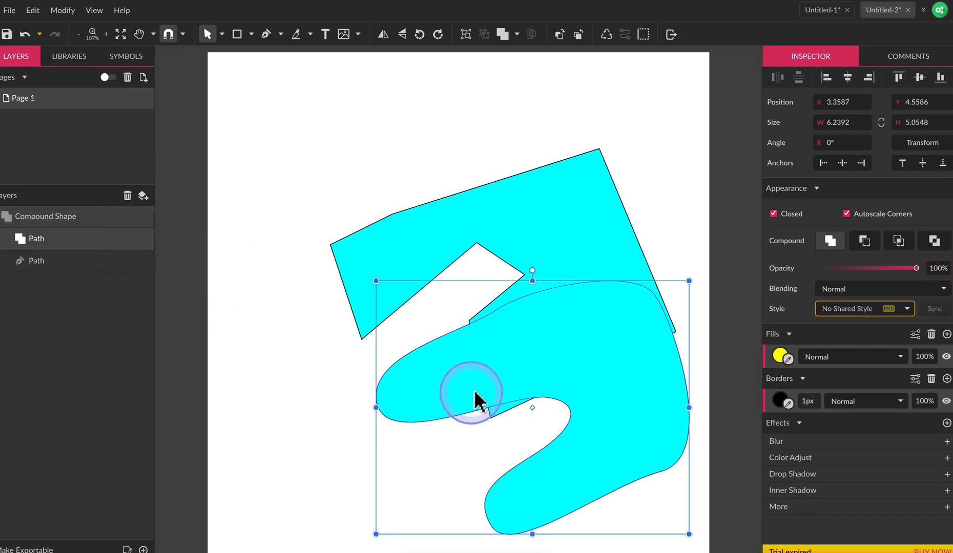
drag(461, 378, 461, 353)
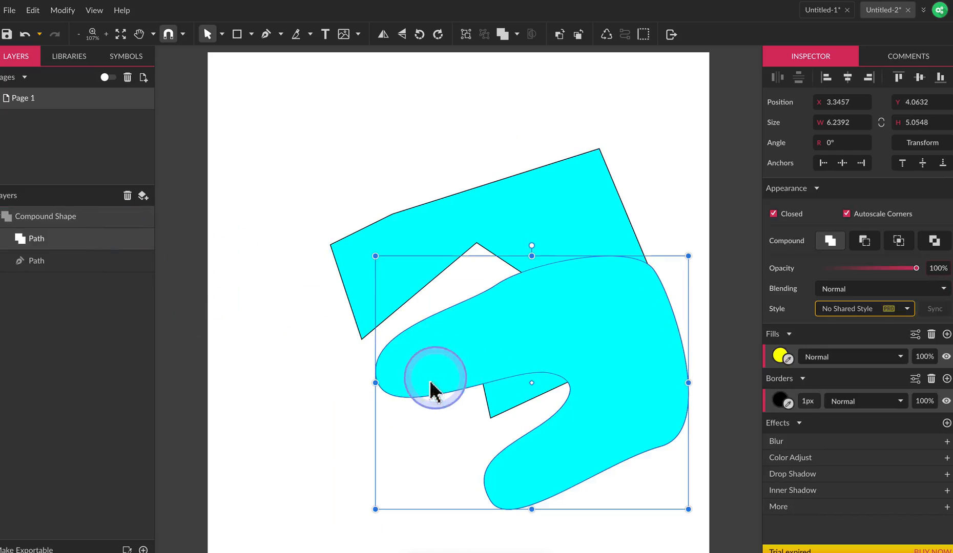
click(119, 272)
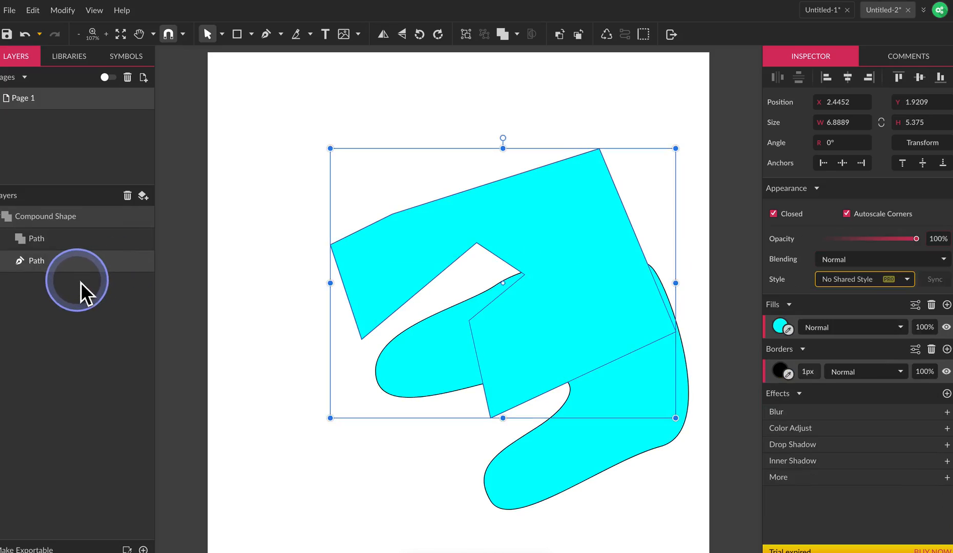
Step: Undo all the moves and the Union operation, back to two separate cyan and yellow shapes
key(super+z)
key(super+z)
key(super+z)
key(super+z)
key(super+z)
key(super+z)
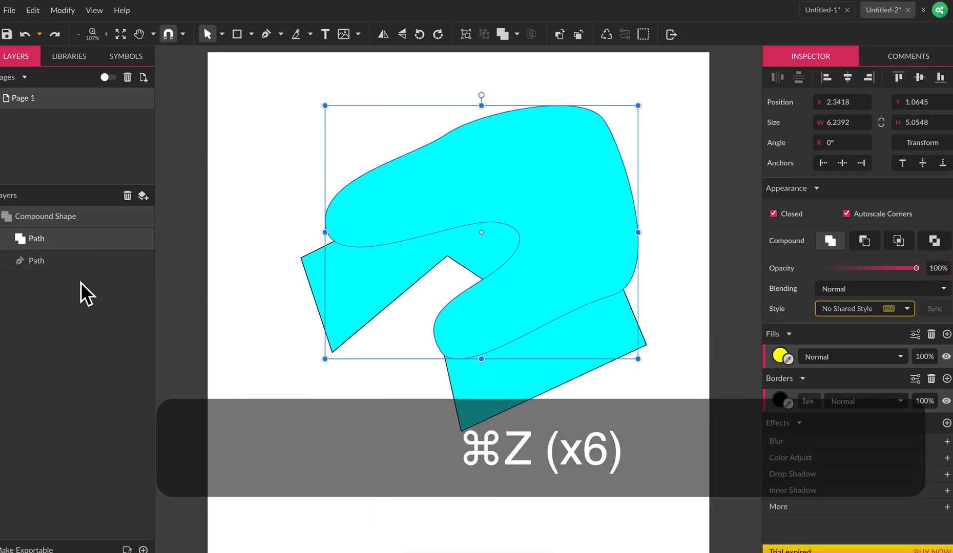
key(super+z)
key(super+z)
key(super+z)
key(super+z)
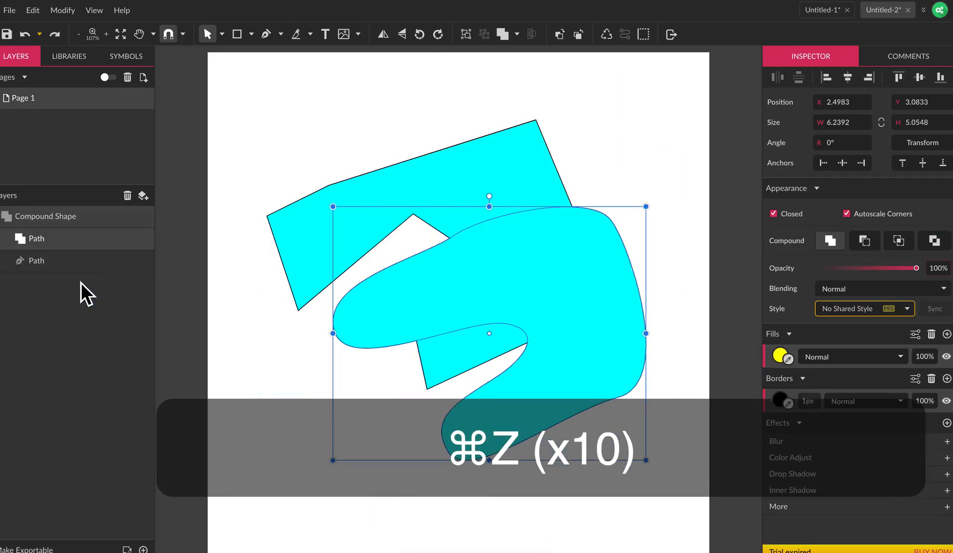
key(super+z)
Step: Select both shapes with a selection marquee, combine them with the Subtract operation, and undo the subtraction
click(328, 118)
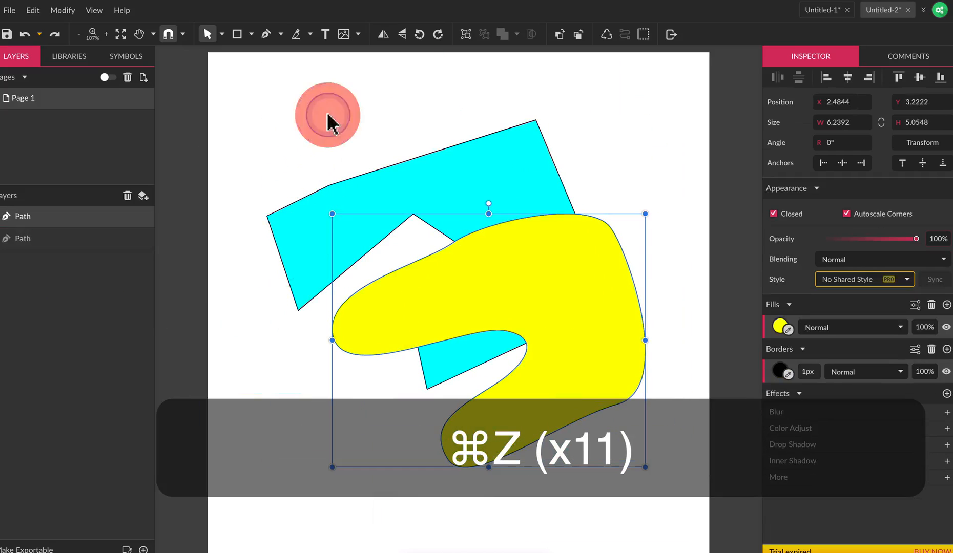
drag(326, 129, 484, 303)
drag(611, 414, 609, 413)
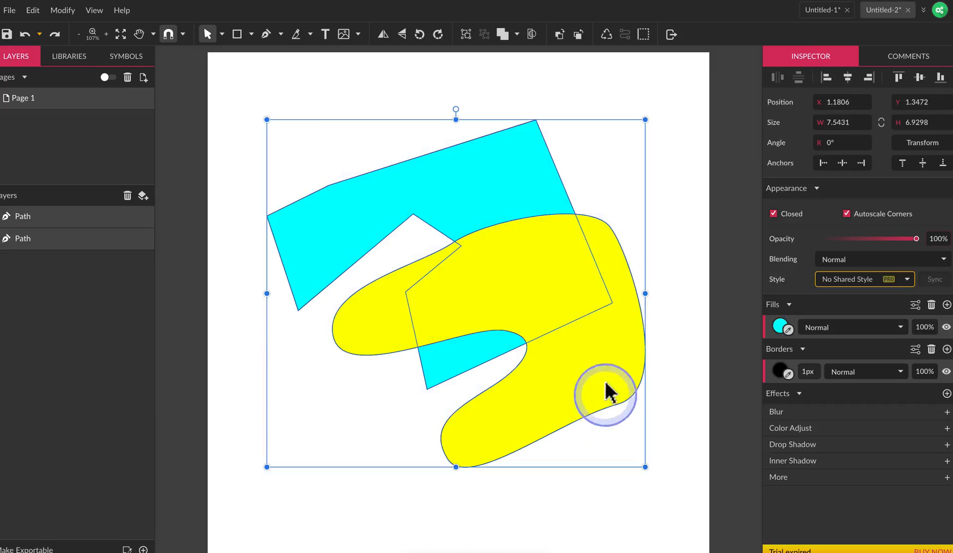
click(524, 37)
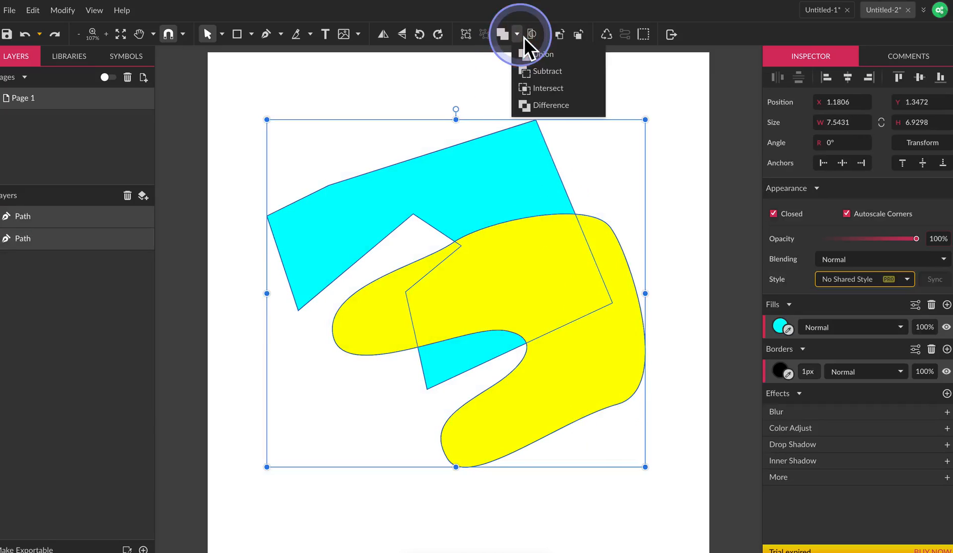
click(547, 72)
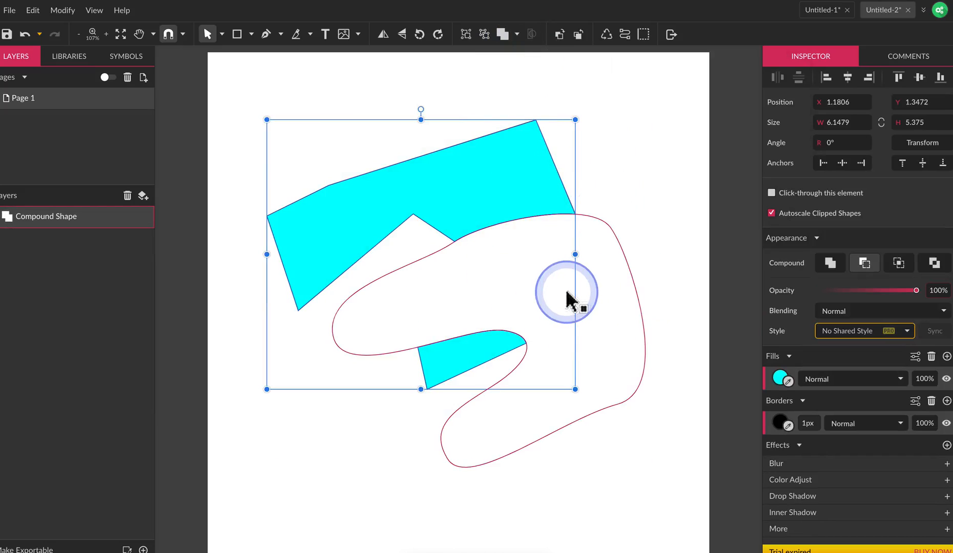
click(567, 293)
key(ctrl+z)
Step: Rename the yellow shape's layer as Yellow
click(88, 222)
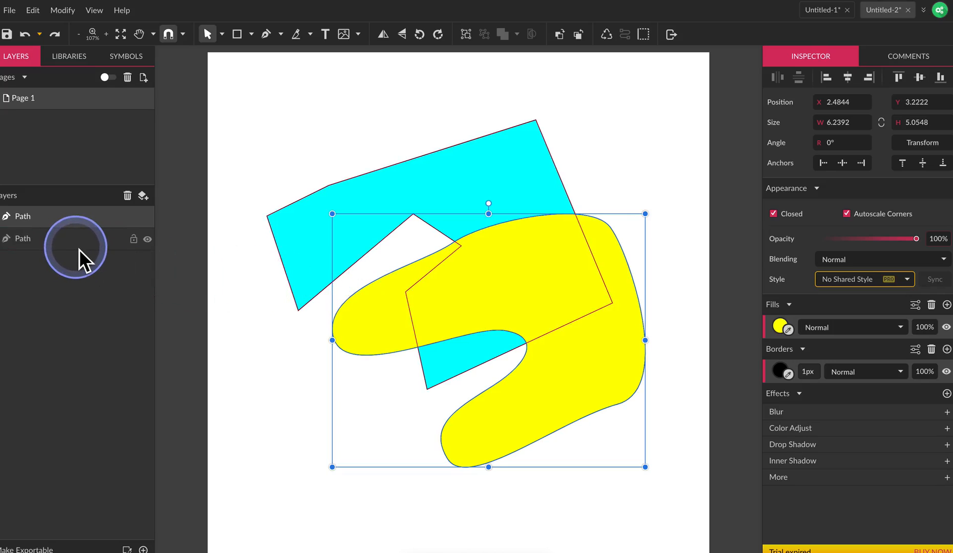
double_click(30, 220)
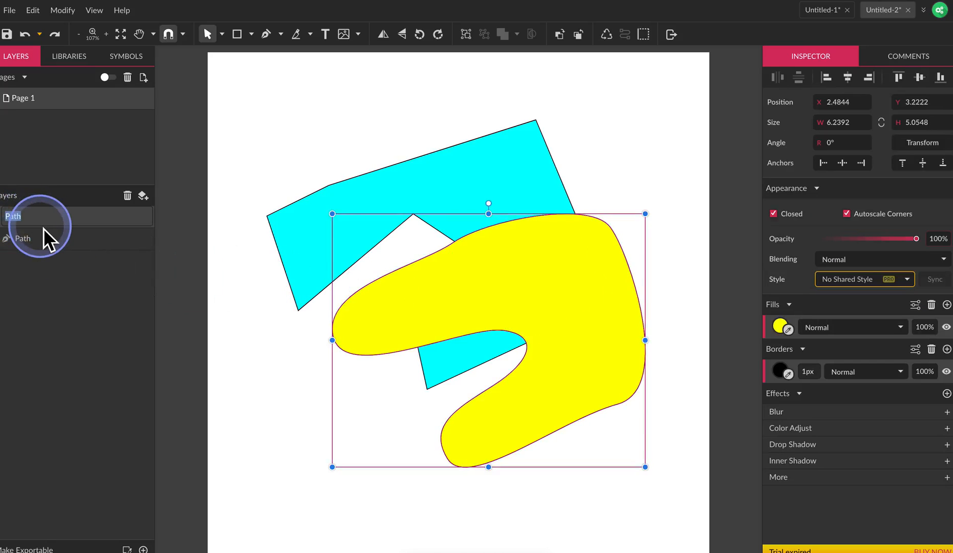
text(Yellow)
key(Return)
Step: Rename the cyan shape's layer as Blue
double_click(37, 246)
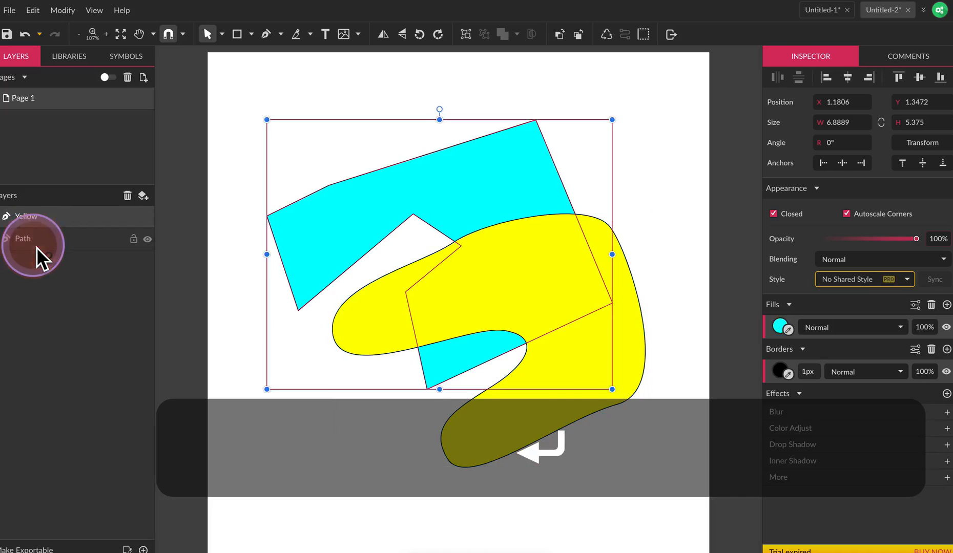
text(Blue)
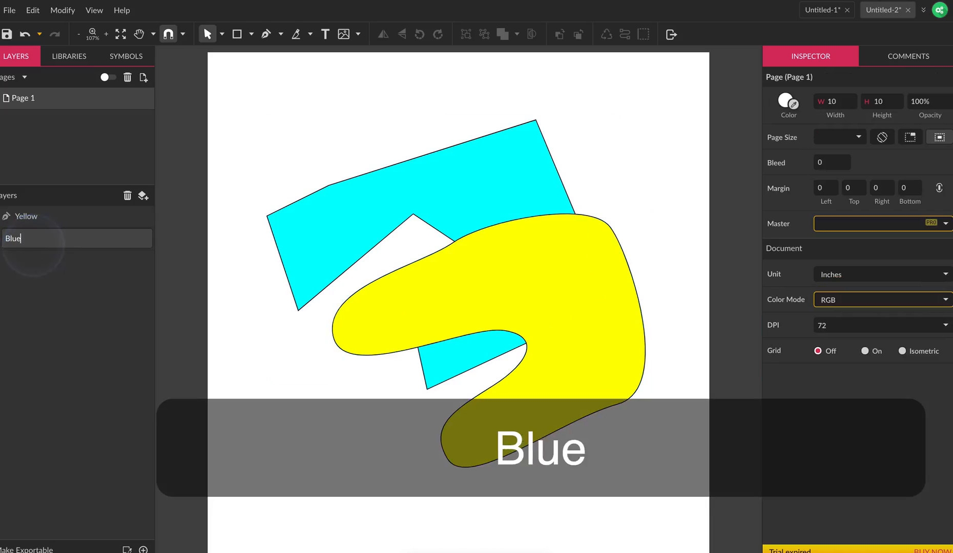
key(Return)
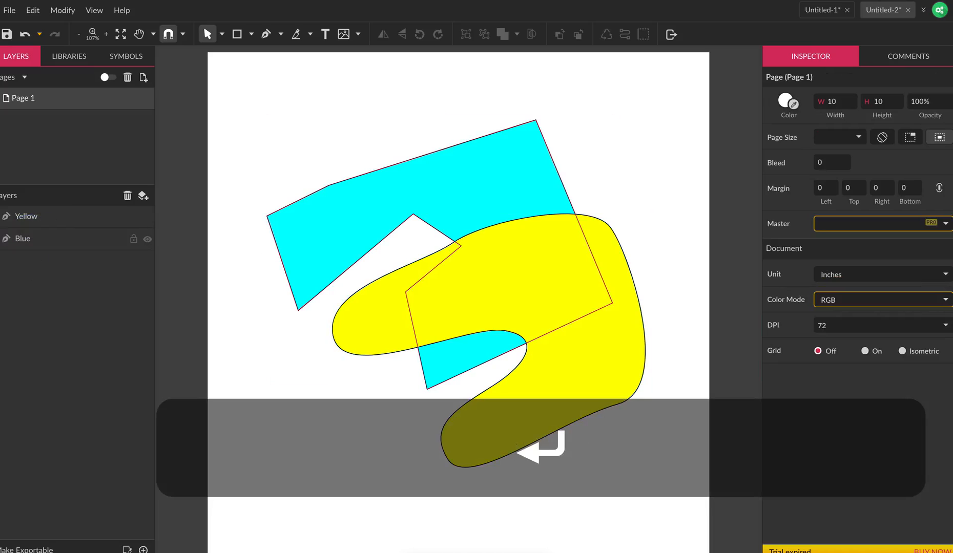
Step: Select the Yellow and Blue layers together and combine them into a compound shape with the Subtract operation
click(50, 219)
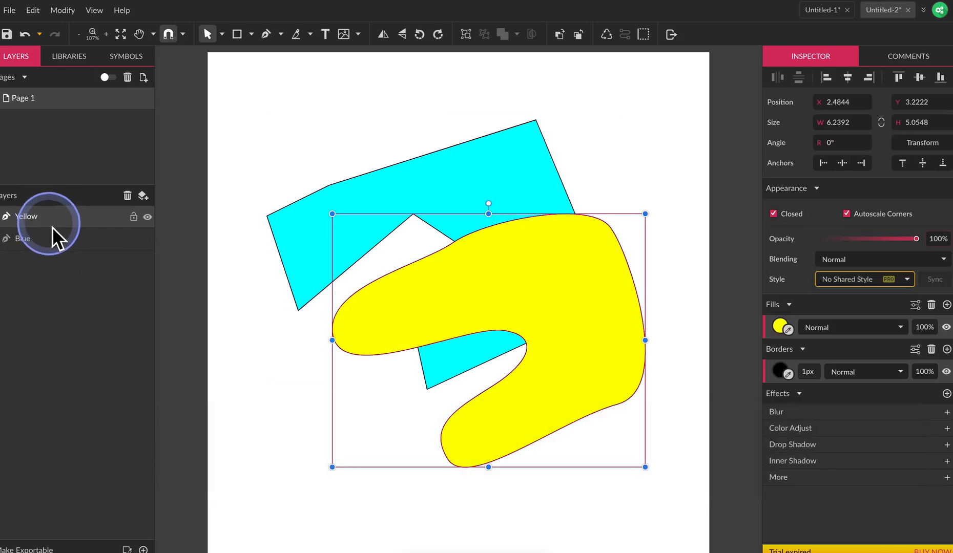
click(54, 241)
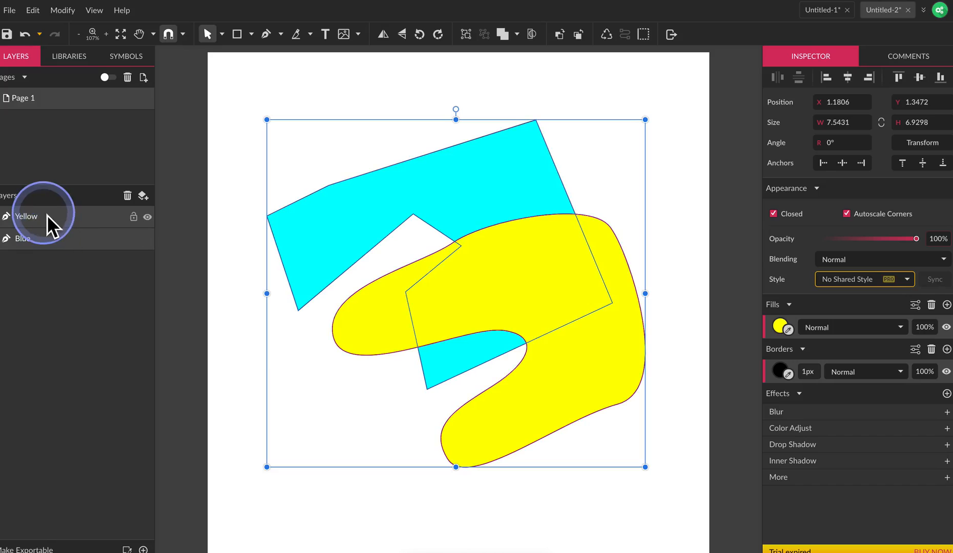
click(522, 44)
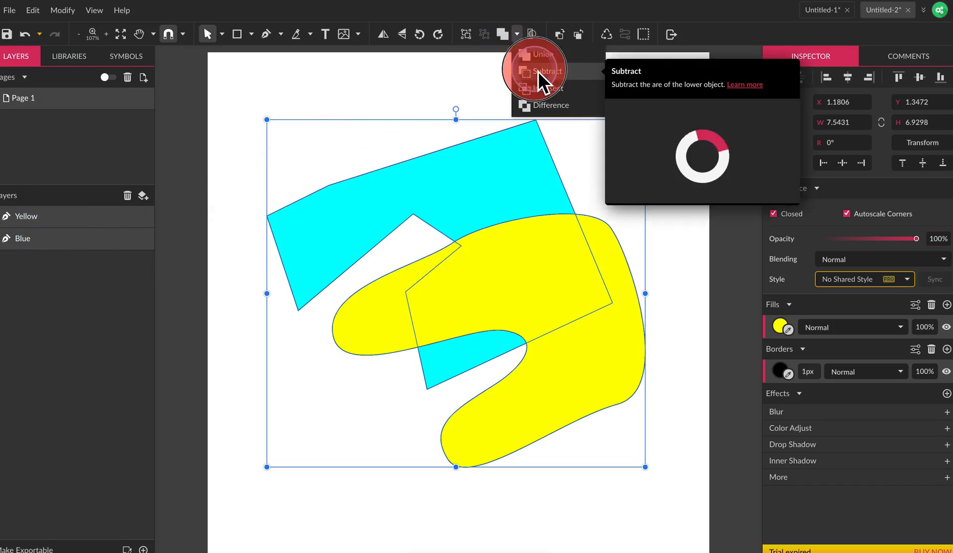
click(536, 70)
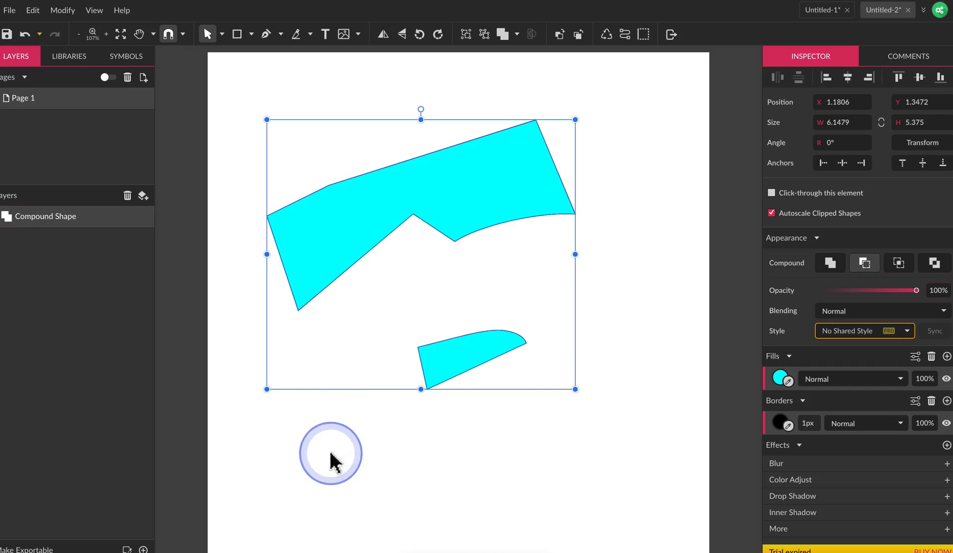
Step: Expand the compound shape's layer, move its Yellow path up to about X 2.42, Y 0.94 in, and clear the selection
click(4, 218)
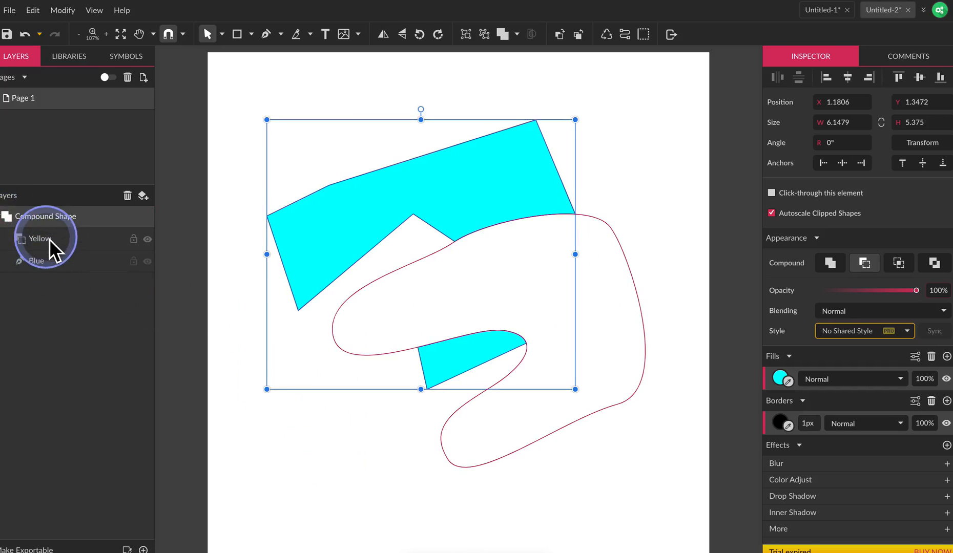
click(49, 238)
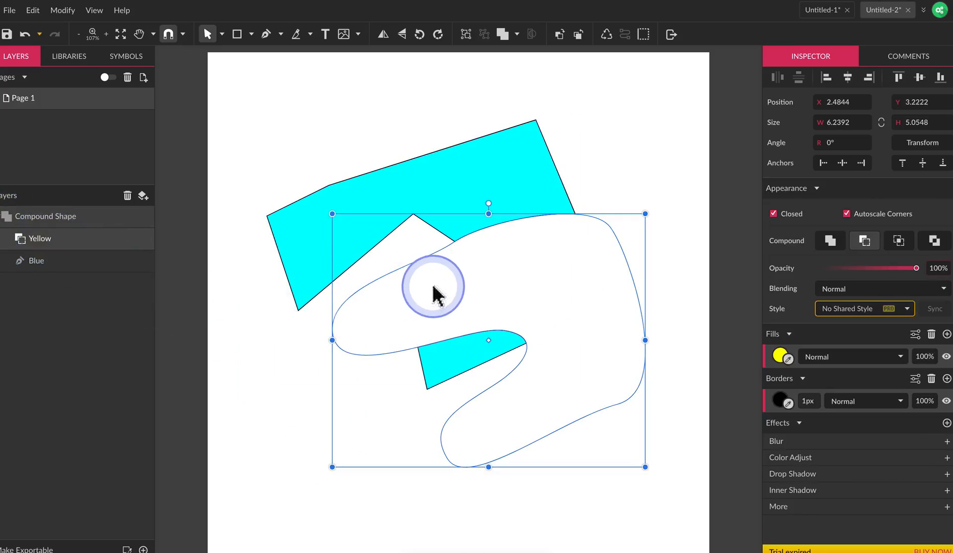
click(396, 305)
drag(396, 305, 372, 228)
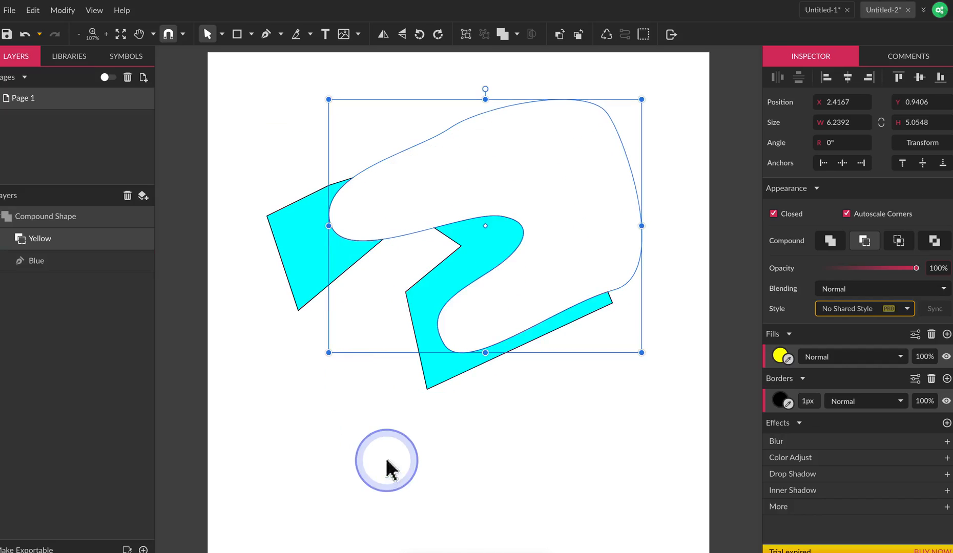
click(387, 460)
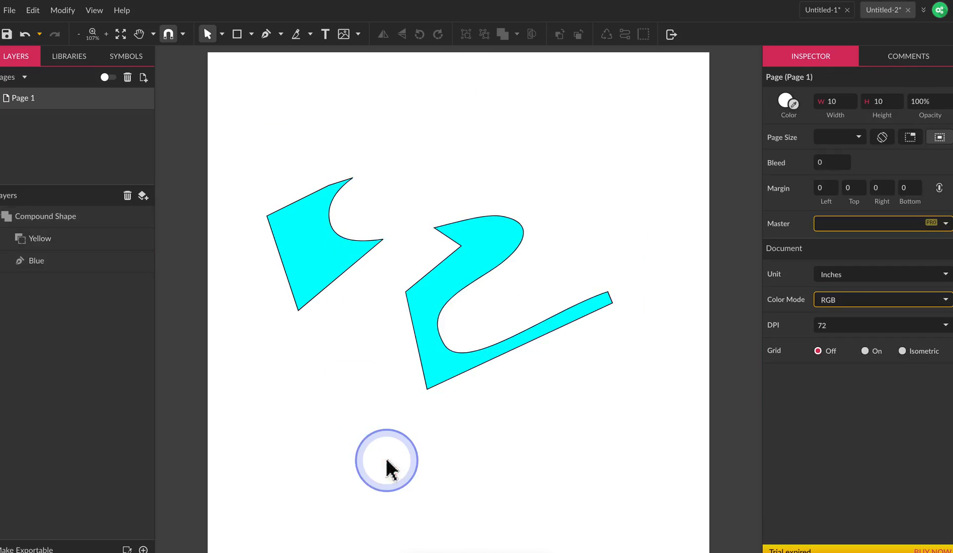
Step: Reposition the Yellow cutting path over the Blue shape at about X 2.90, Y 2.15 in and deselect it
click(415, 185)
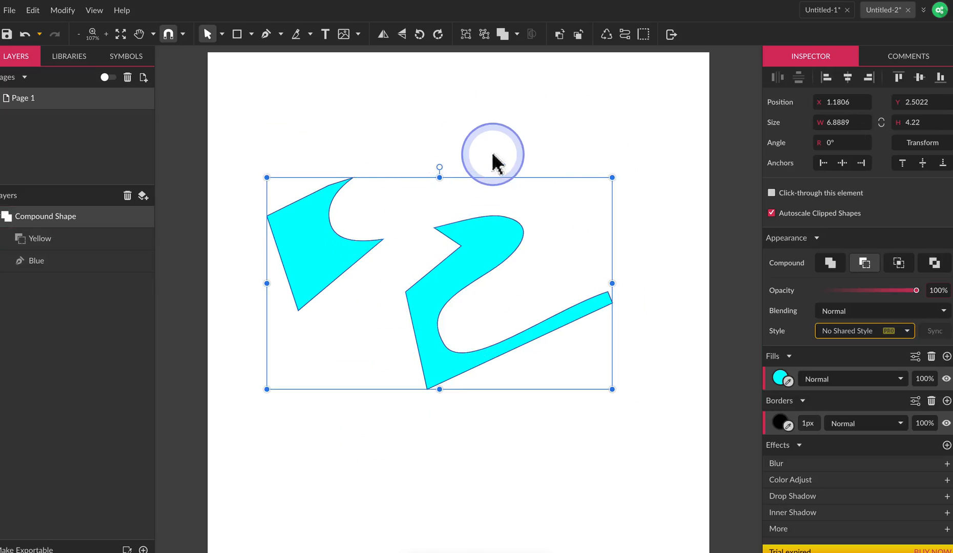
click(548, 260)
drag(549, 270, 568, 322)
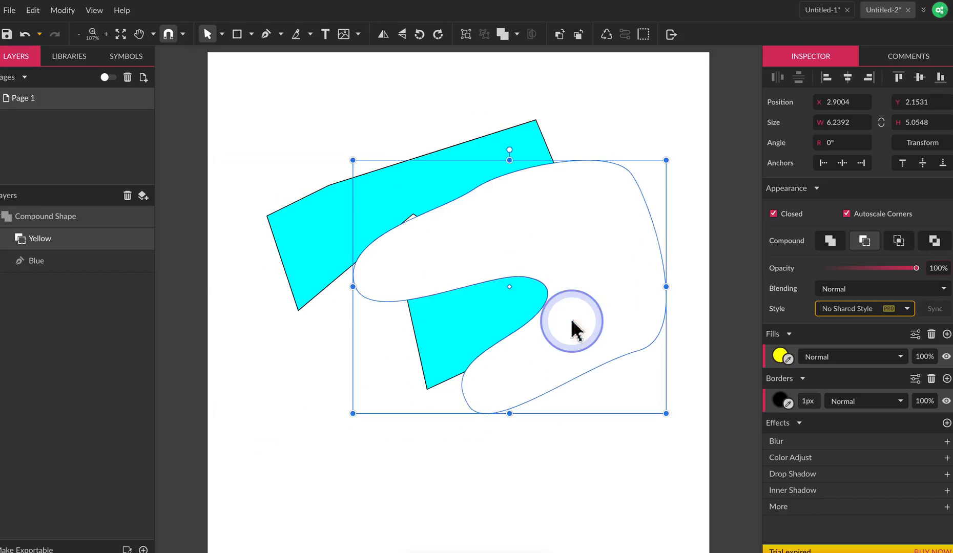
click(587, 340)
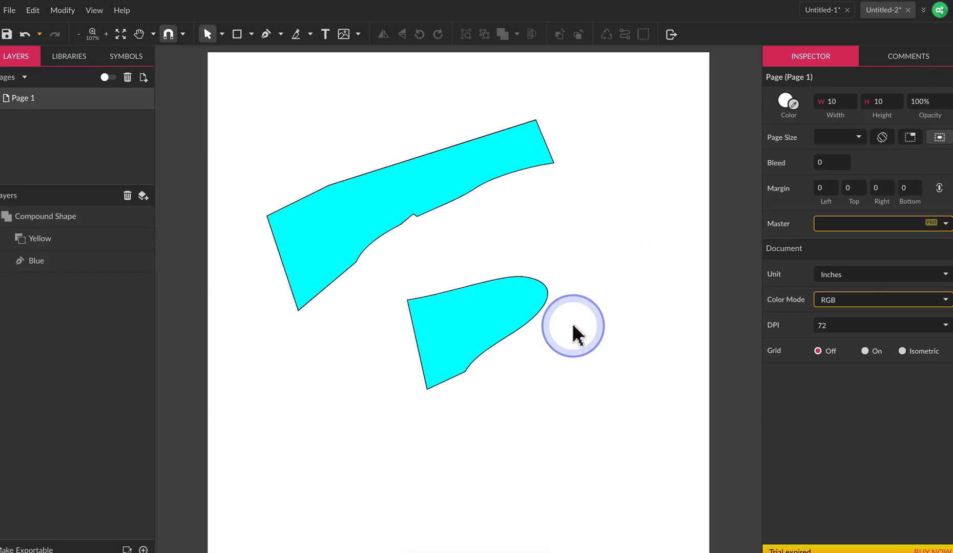
Step: Undo the Yellow path's moves, the Subtract operation and the Blue layer name, and leave both shapes separate and deselected
key(super+z)
key(super+z)
key(super+z)
key(super+z)
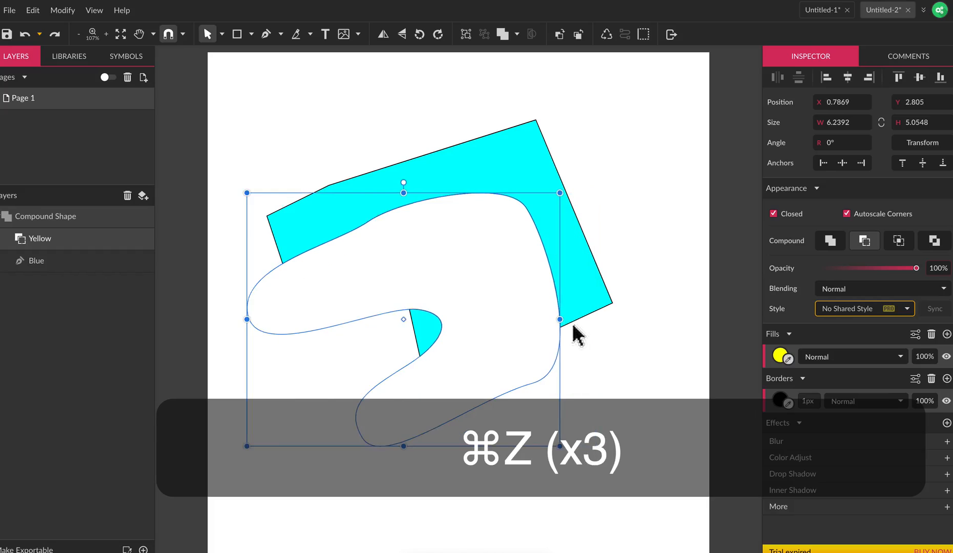
key(super+z)
key(super+z)
key(super+z)
key(super+z)
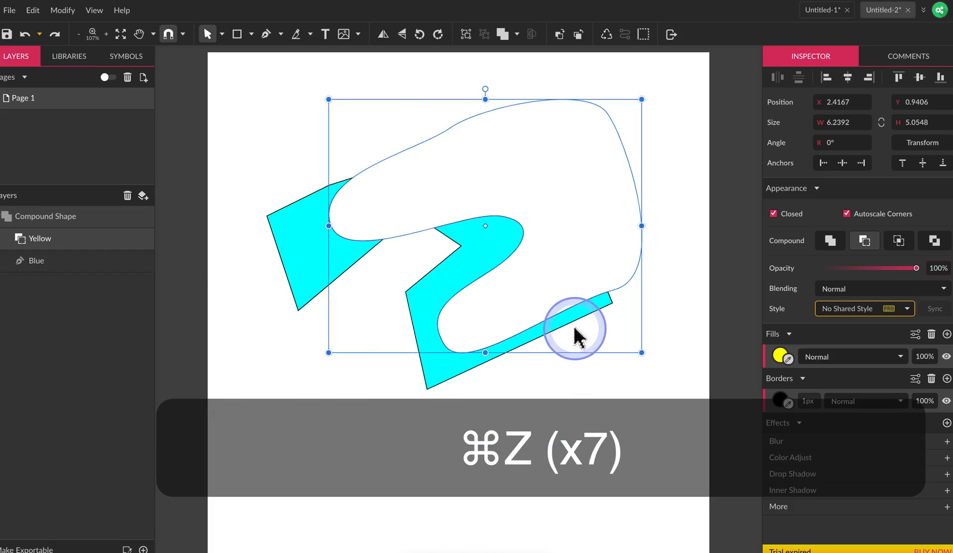
key(super+z)
key(super+z)
key(super+z)
key(super+z)
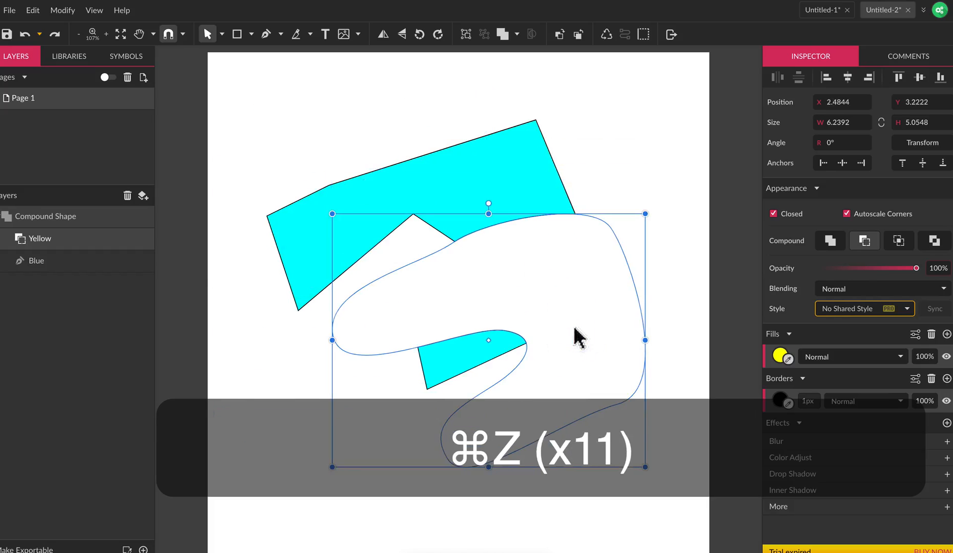
click(565, 320)
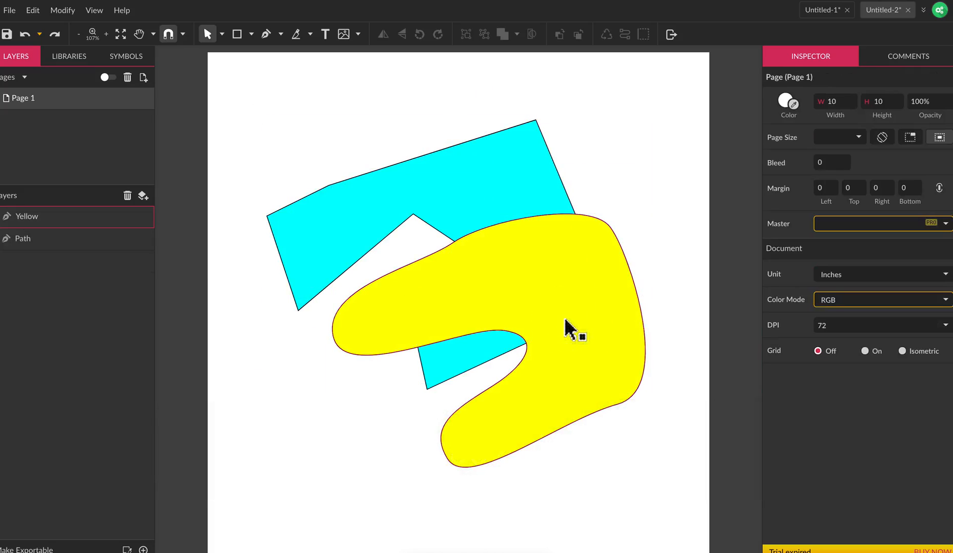
Step: Select the overlapping Yellow and cyan Path shapes together, combine them into a compound shape with Intersect, and undo the operation
click(565, 323)
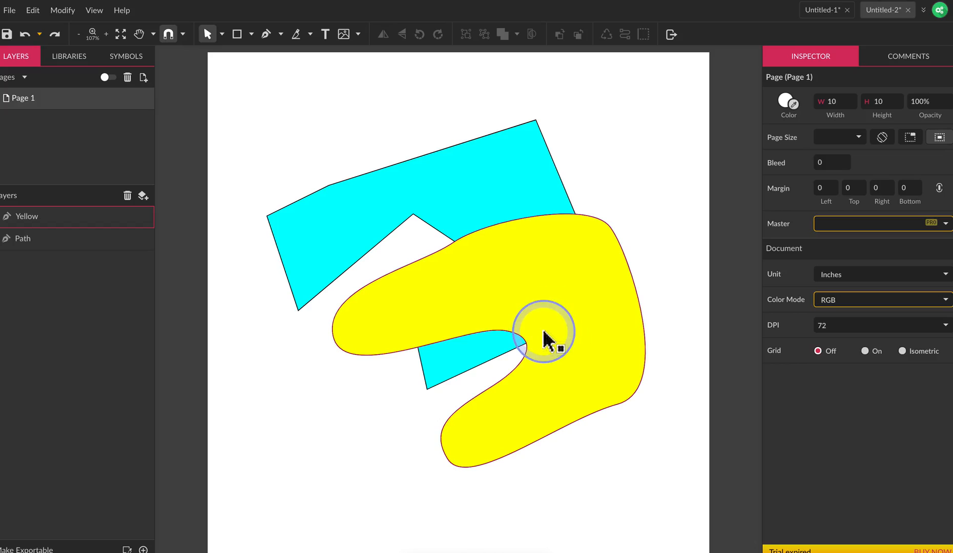
click(598, 137)
drag(410, 145, 680, 450)
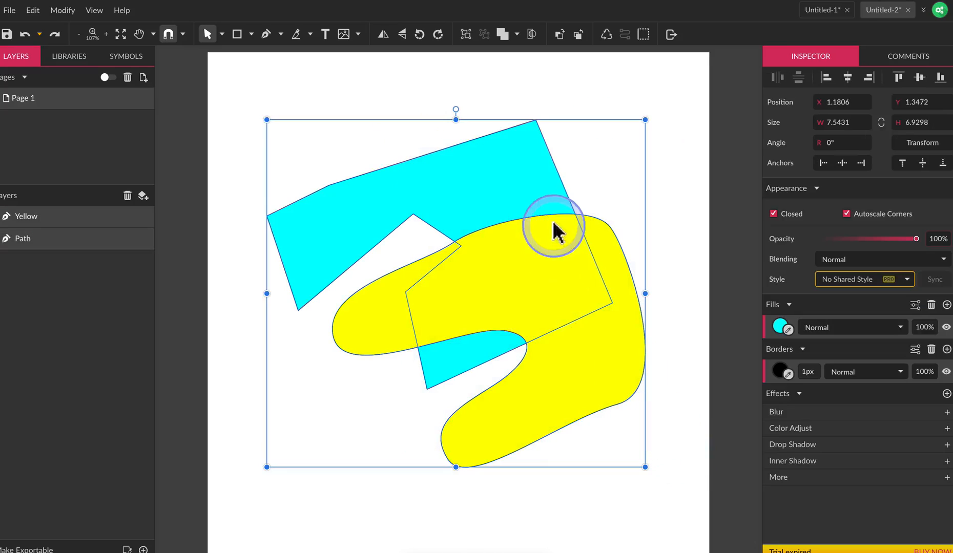
click(517, 35)
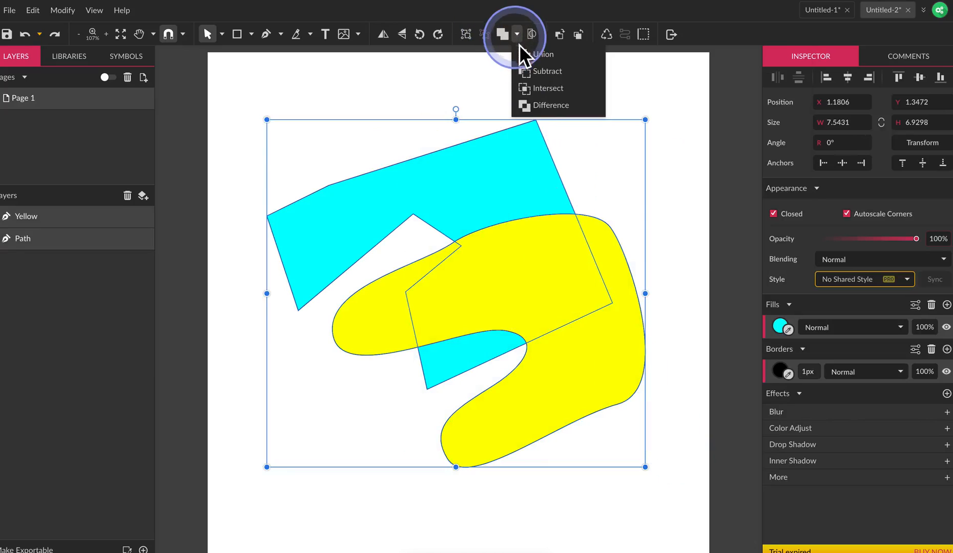
click(547, 91)
click(527, 324)
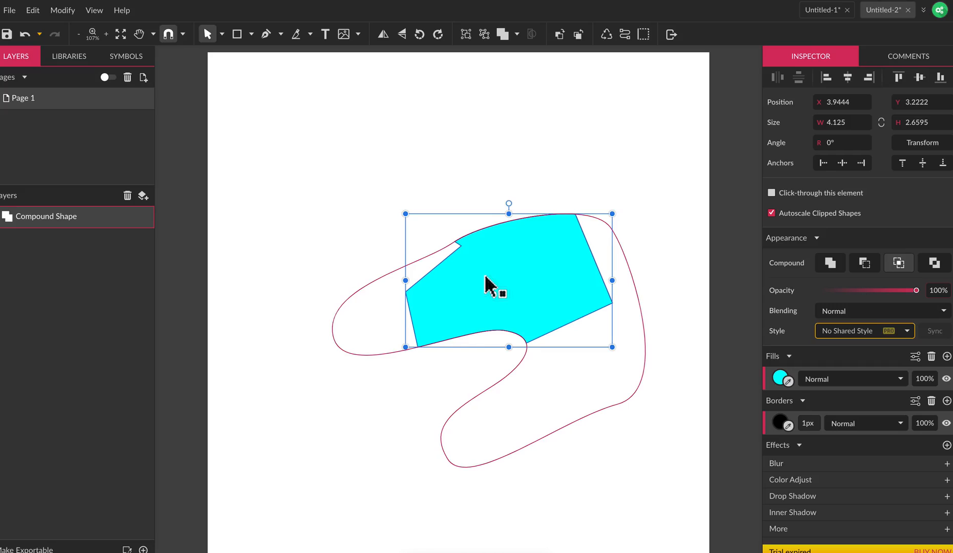
key(super+z)
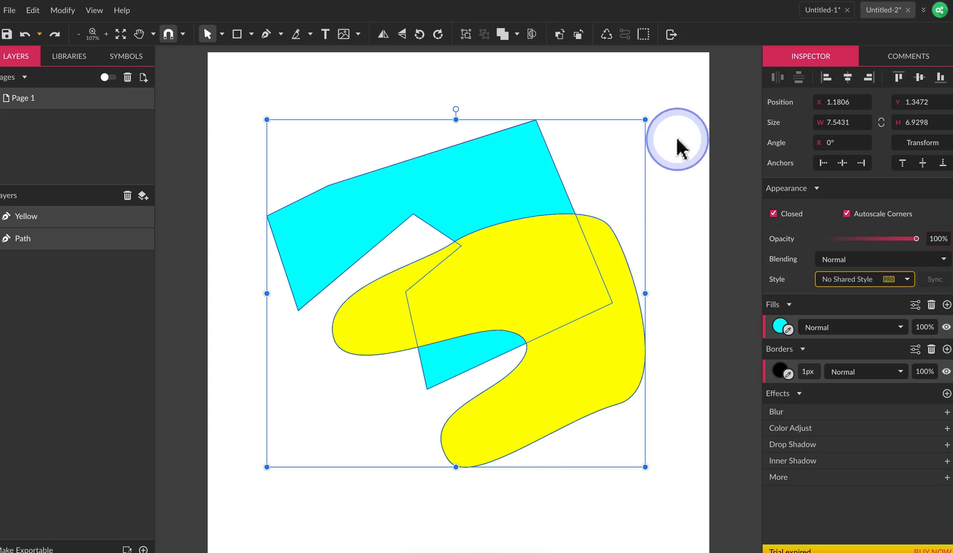
Step: Combine the two selected shapes into a compound shape with the Difference operation and undo it
click(517, 34)
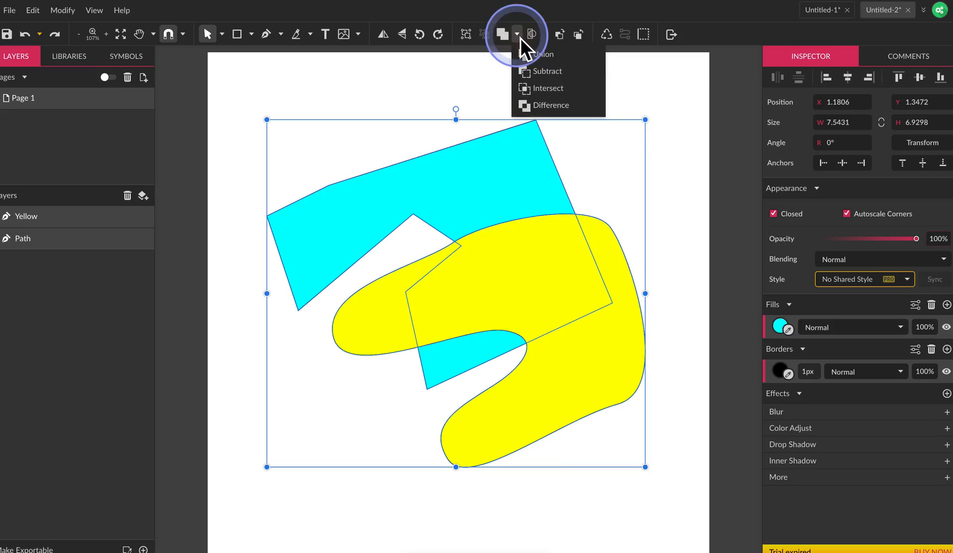
click(551, 105)
click(500, 313)
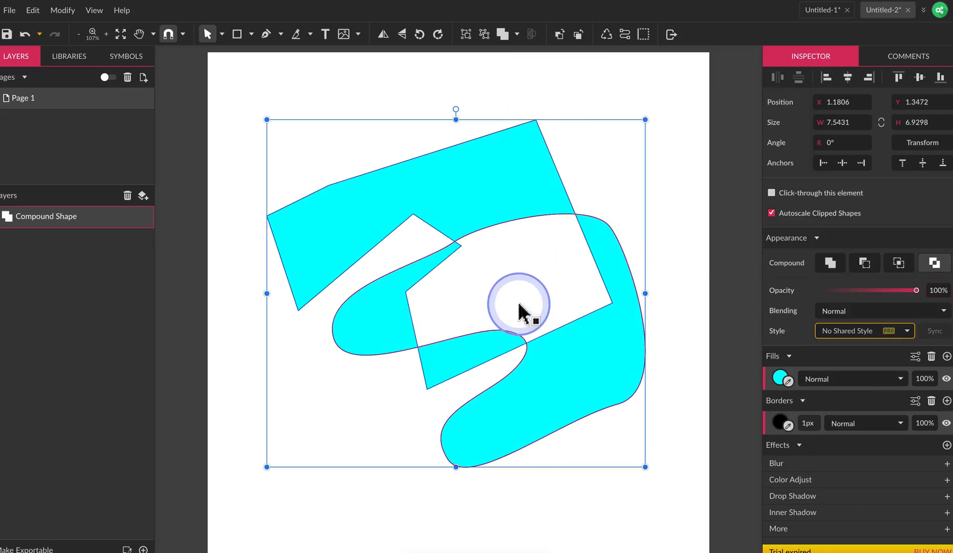
key(super+z)
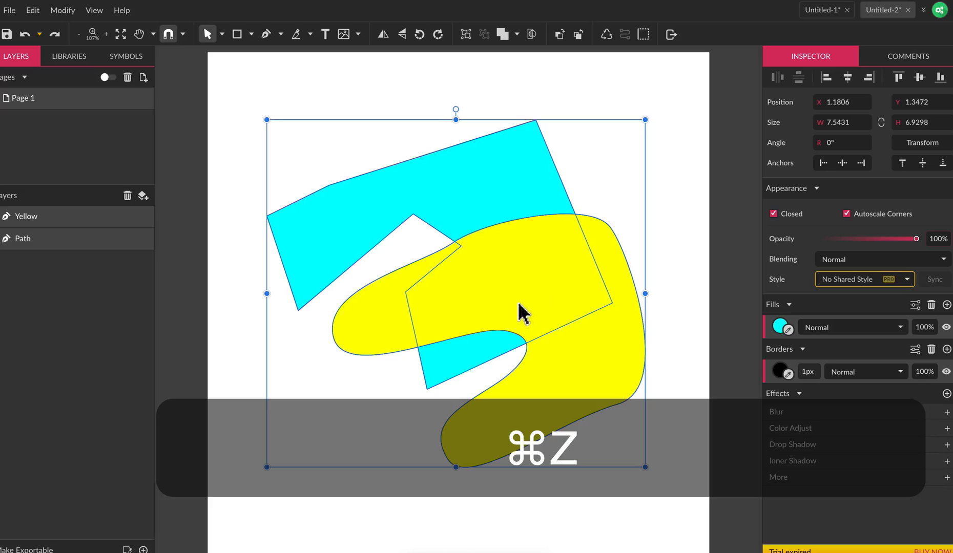